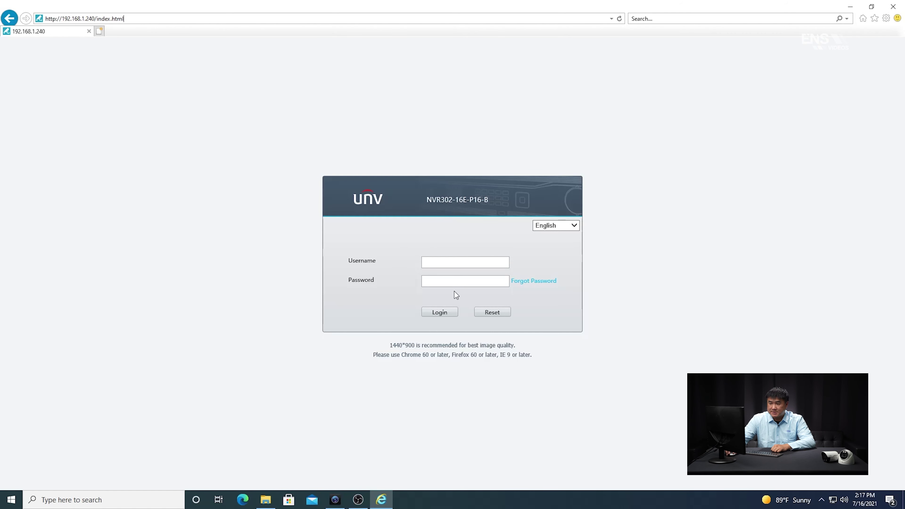
- Log in with the administrator username and the account password, declining to store the password
click(450, 264)
text(admin)
click(444, 282)
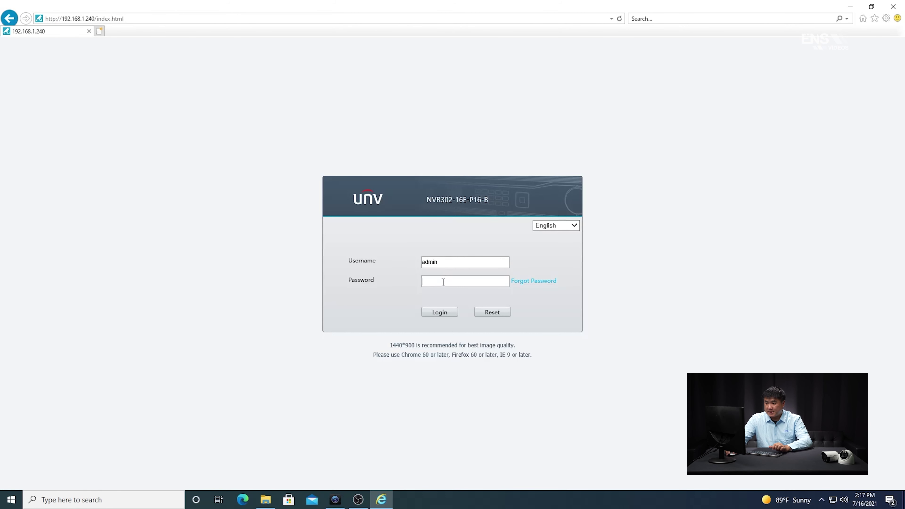
text(123)
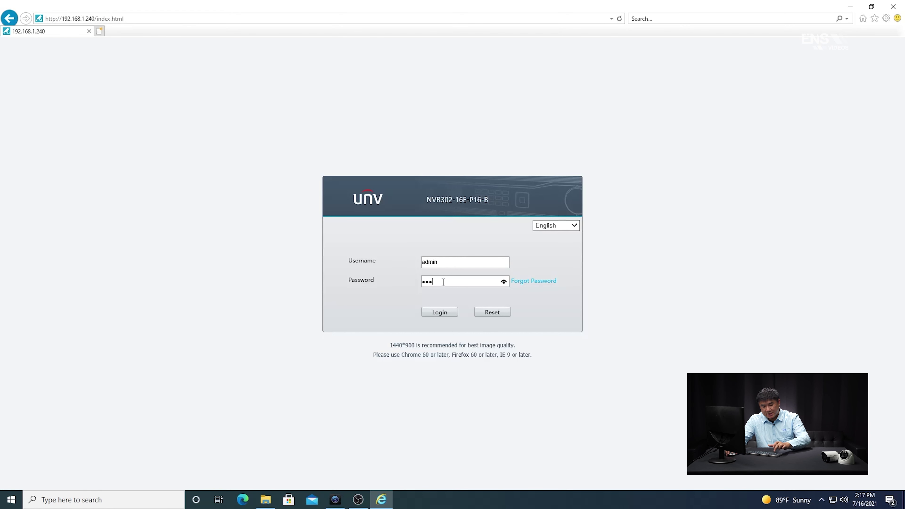
text(45678)
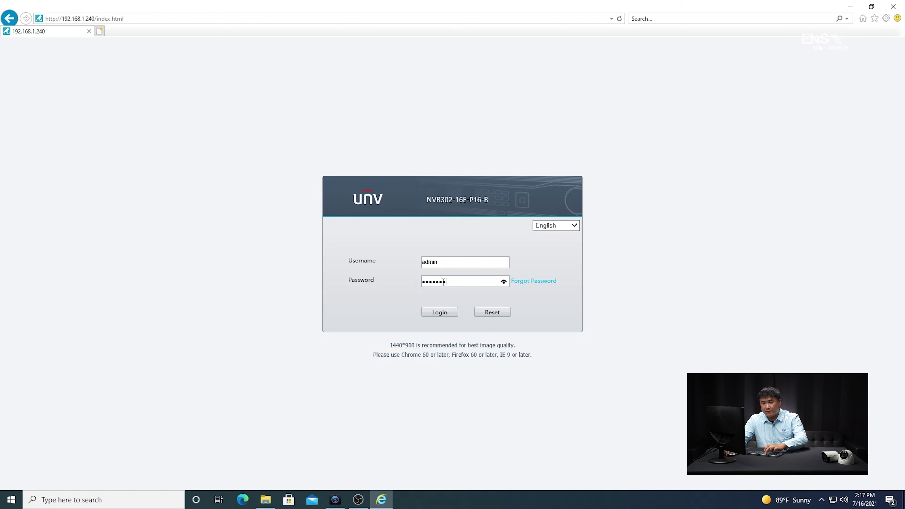
click(441, 314)
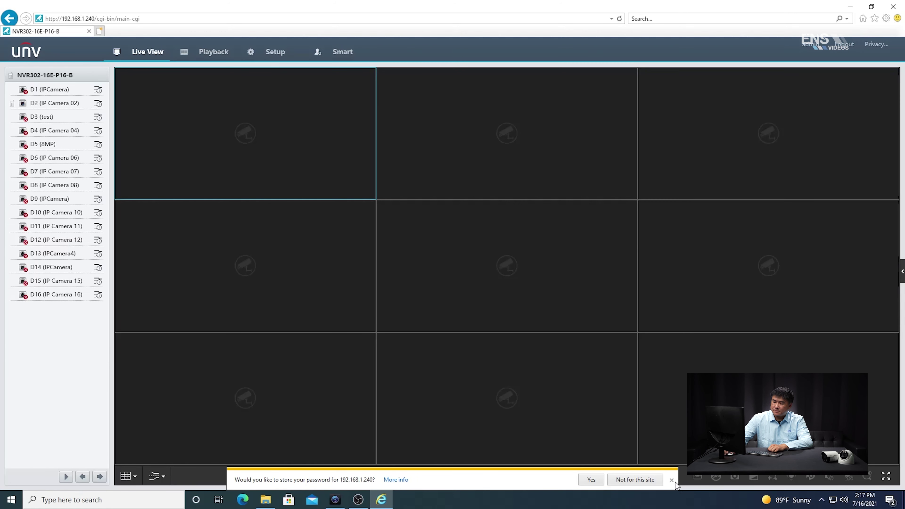
click(673, 481)
- Dismiss the security warning and show camera D2 alone in a 1x1 live view layout
click(672, 481)
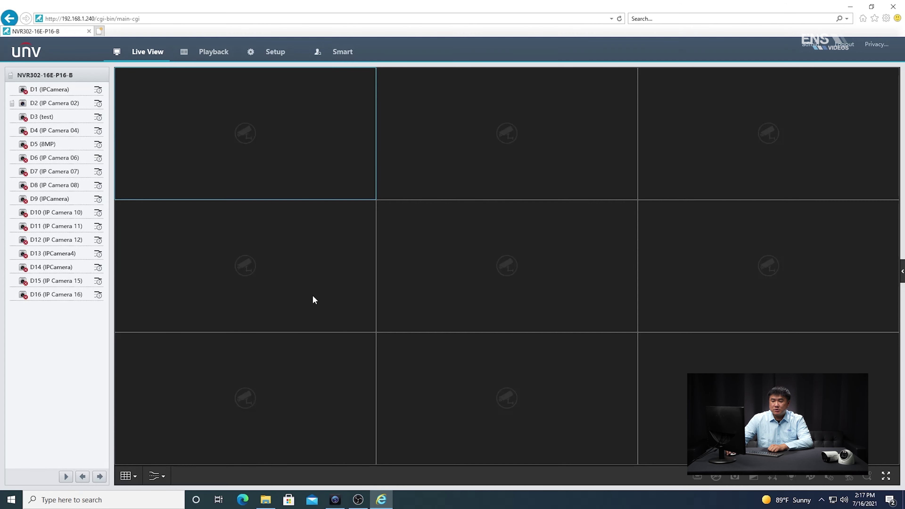
click(145, 479)
click(128, 477)
click(126, 435)
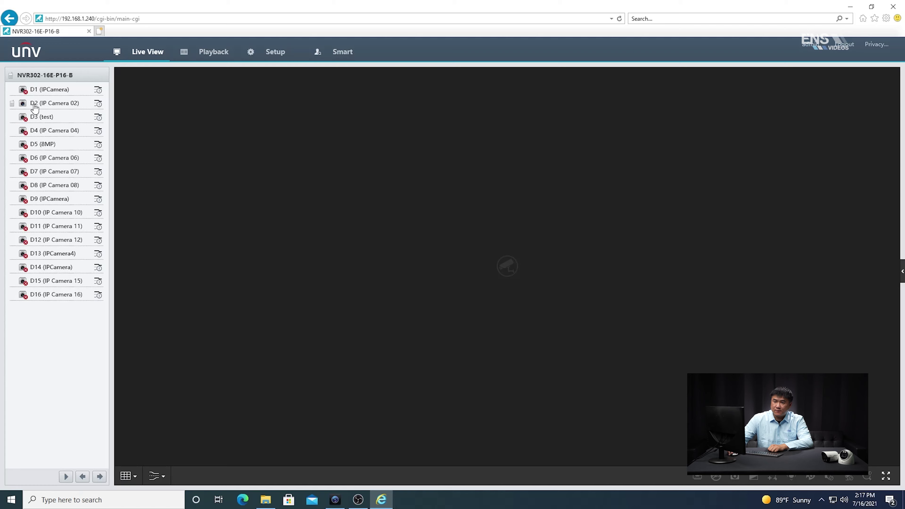
double_click(28, 106)
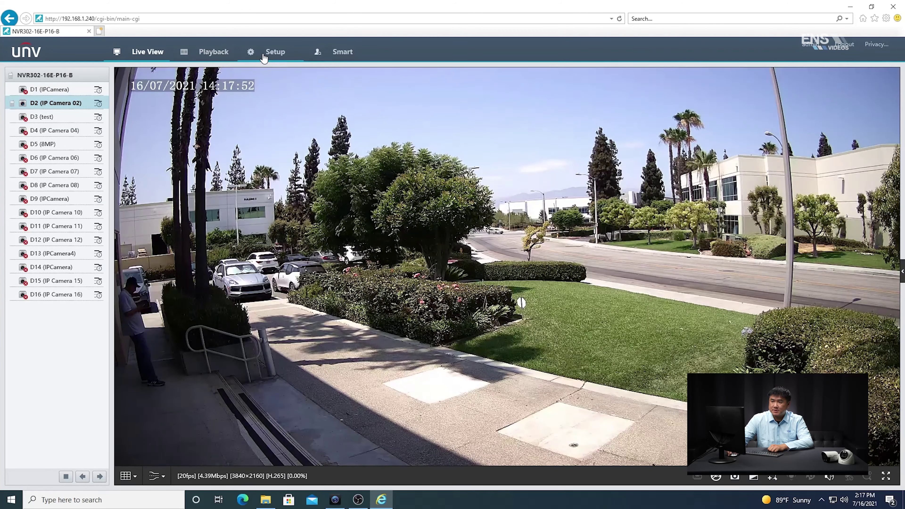
- Save the Setup Client settings with Intelligent Mark left On, then go to Camera setup
click(276, 52)
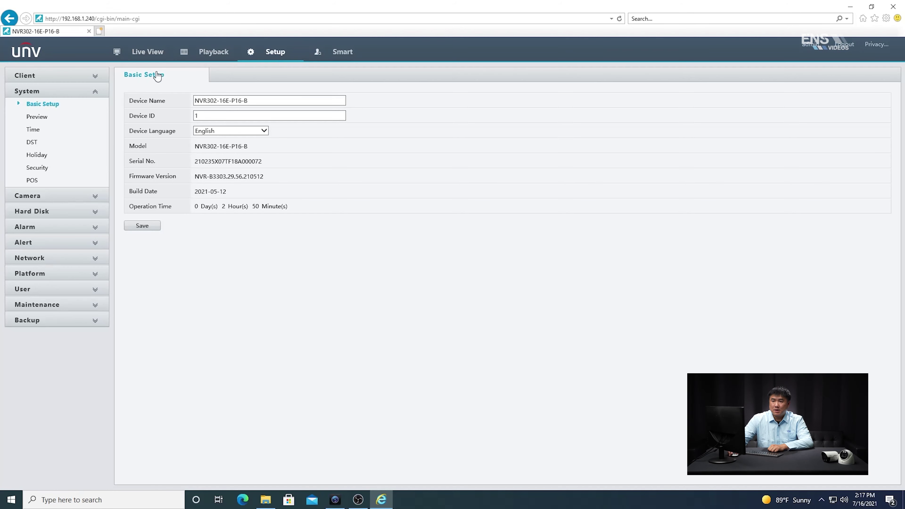
click(92, 78)
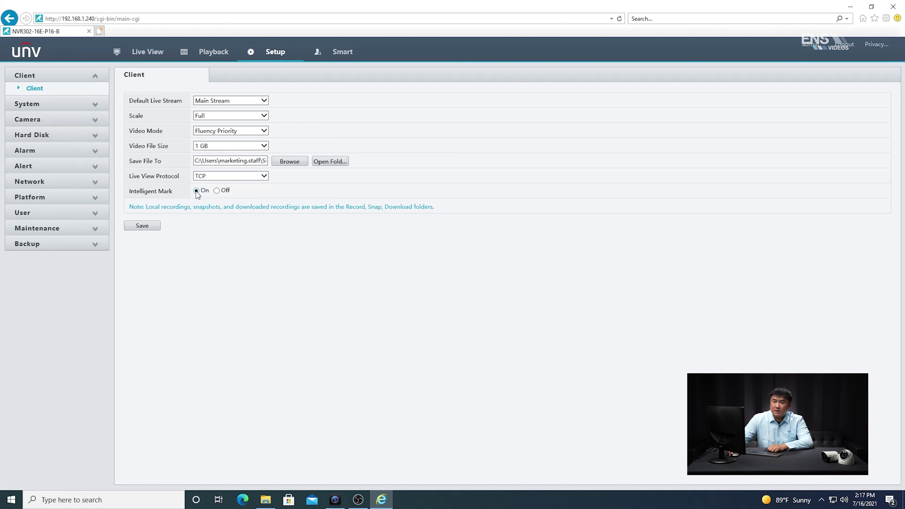
click(154, 227)
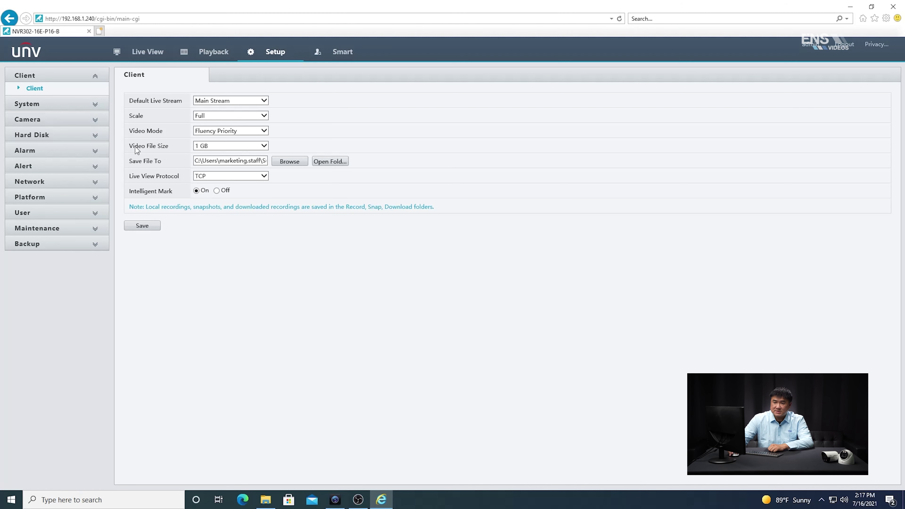
click(95, 121)
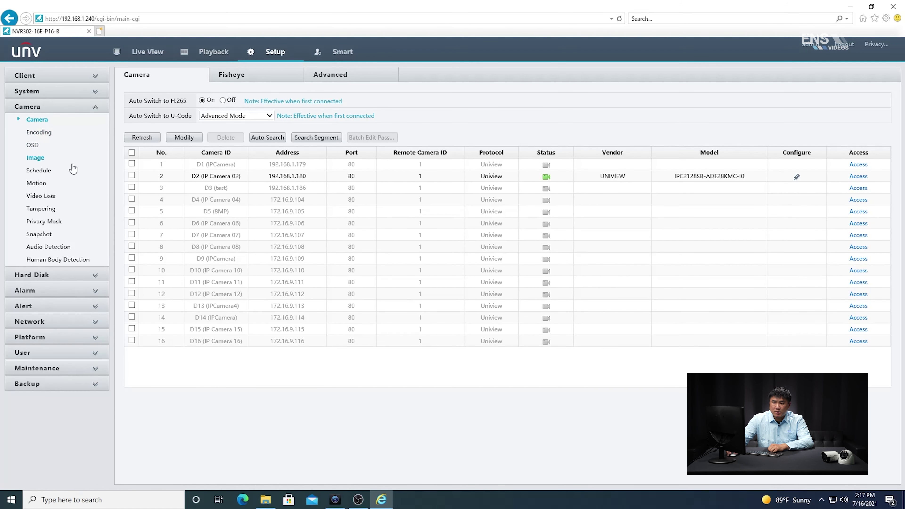
- Select camera D2 in the recording Schedule and switch its schedule off and back on
click(39, 171)
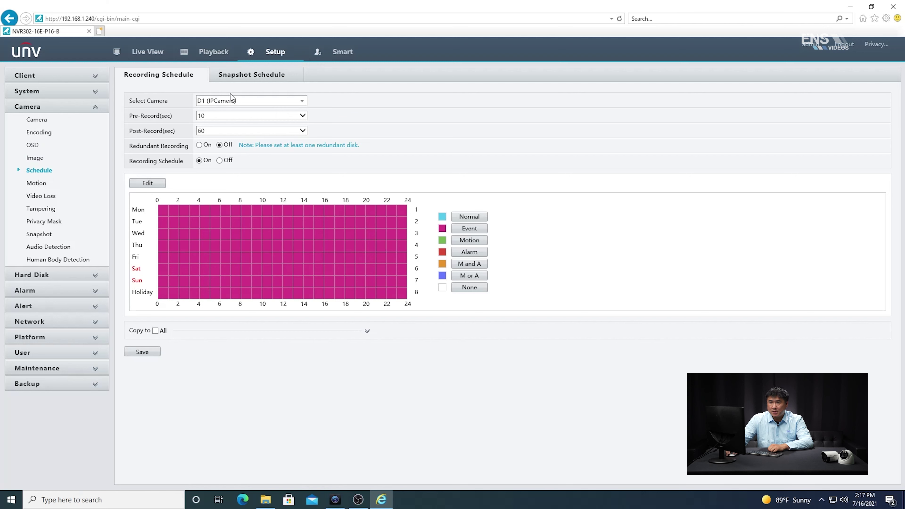
click(299, 102)
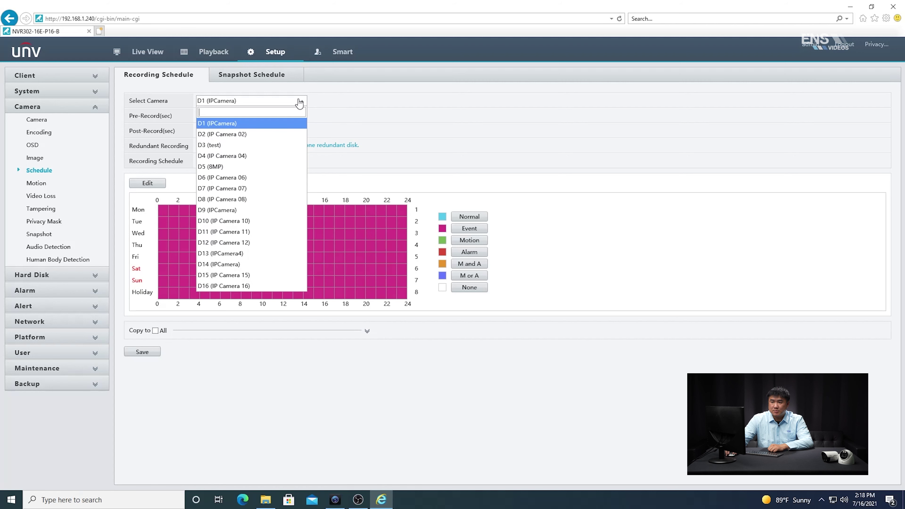
click(245, 134)
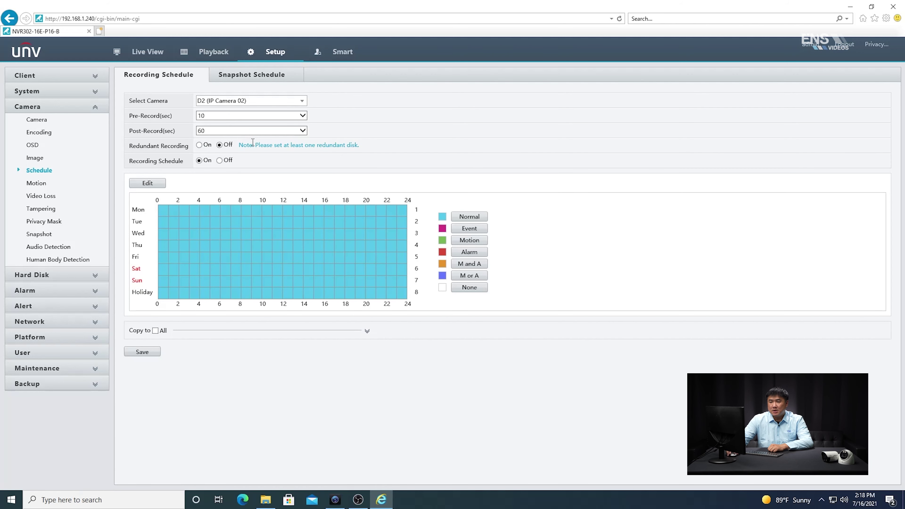
click(219, 160)
click(199, 160)
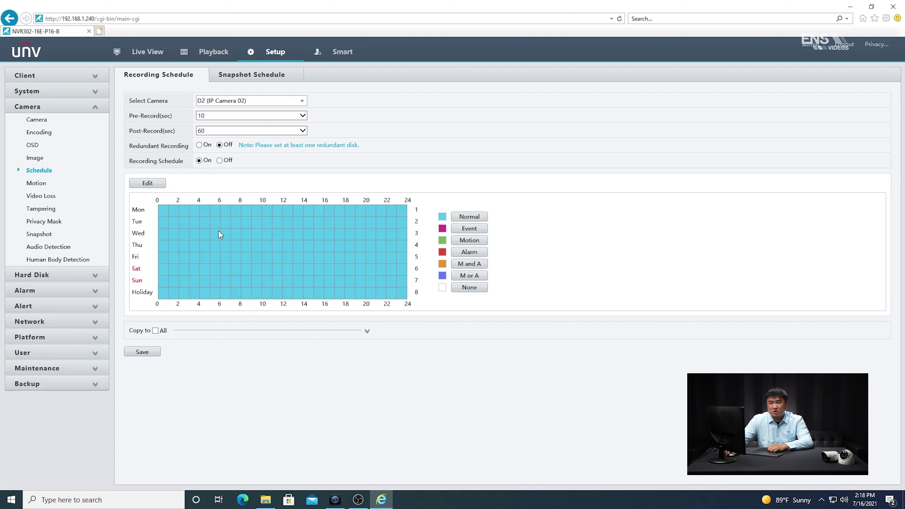
- Set D2's recording to all-day Event, copied to every day, and save the schedule
click(154, 187)
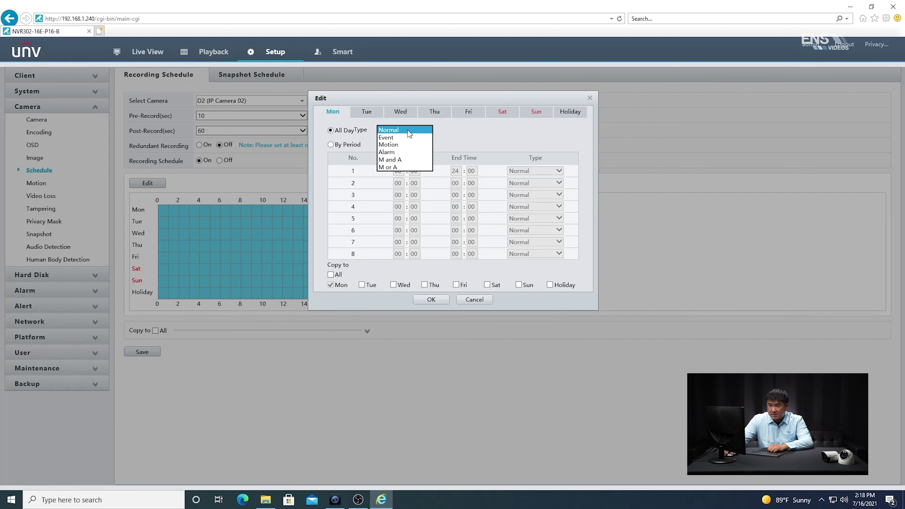
click(398, 138)
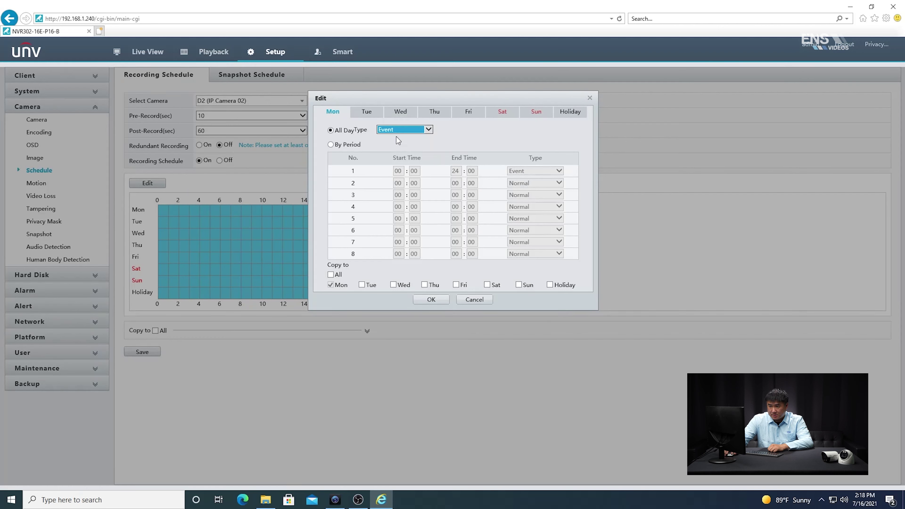
click(330, 275)
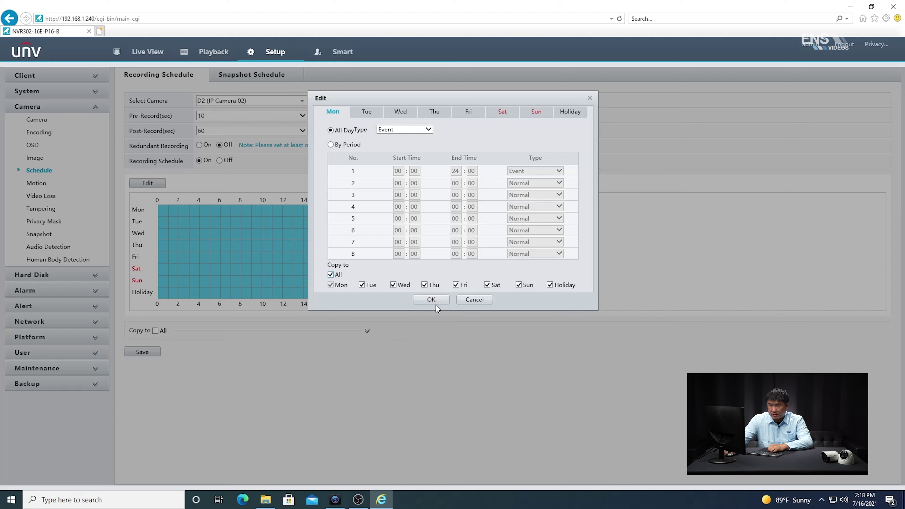
click(432, 300)
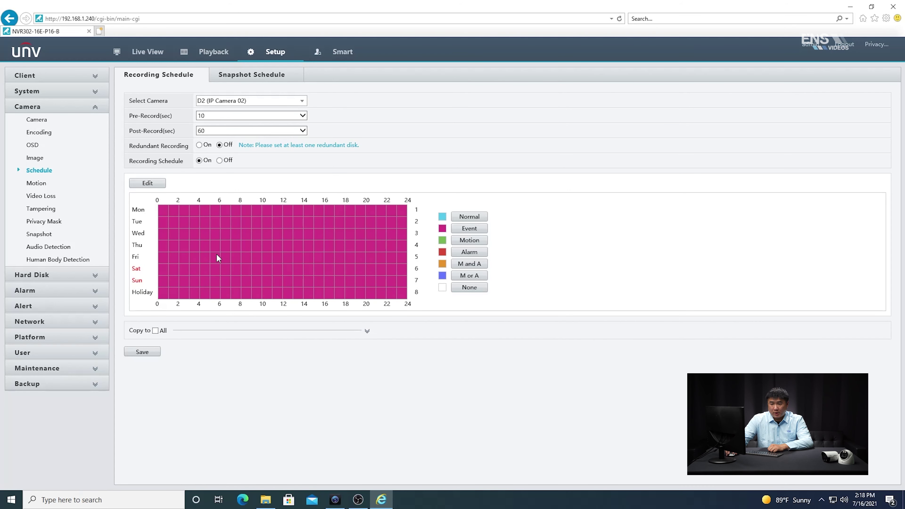
click(146, 353)
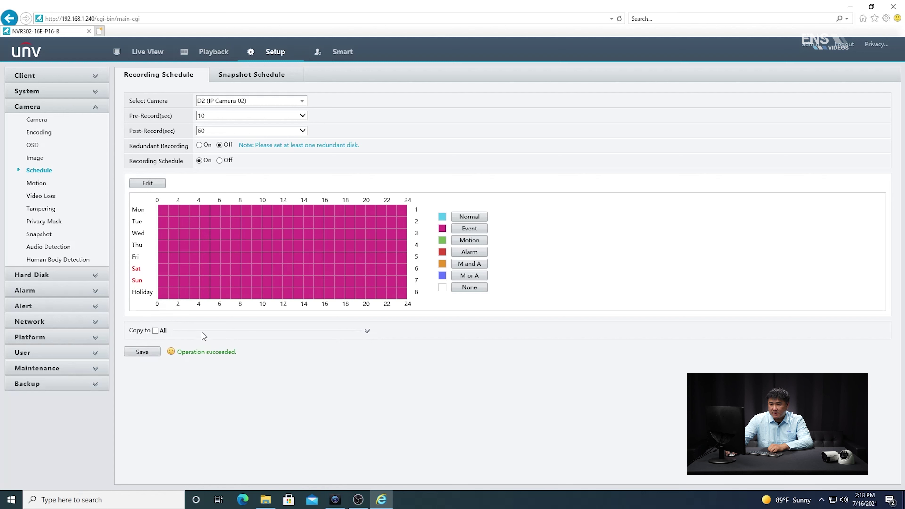
click(366, 331)
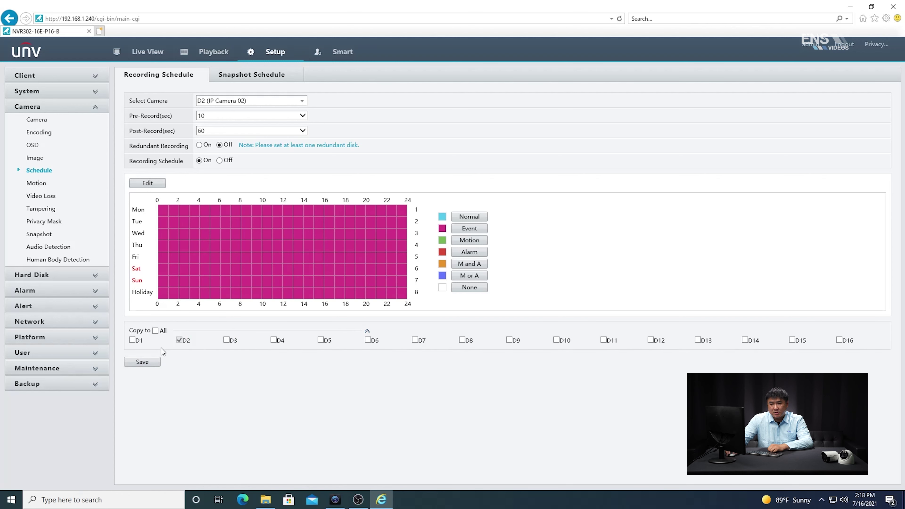
click(153, 366)
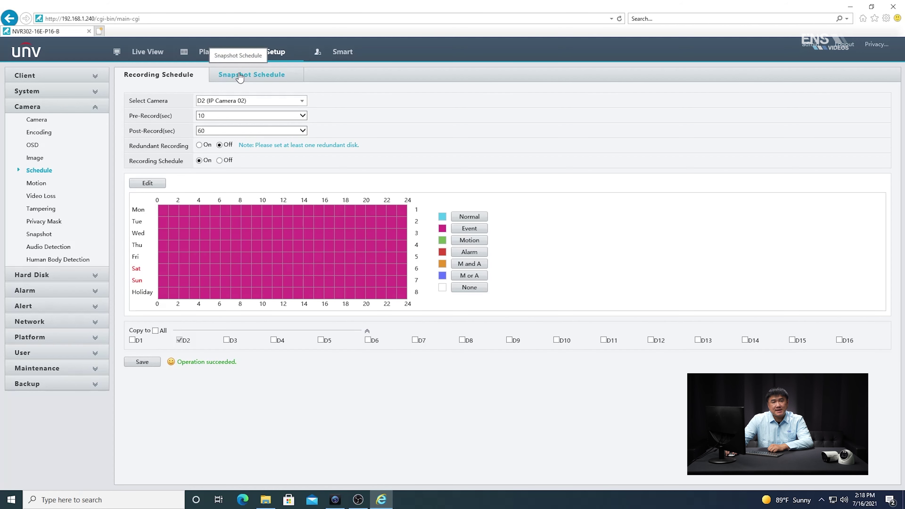
- Select camera D2 in Snapshot Schedule and switch its schedule off and back on
click(259, 77)
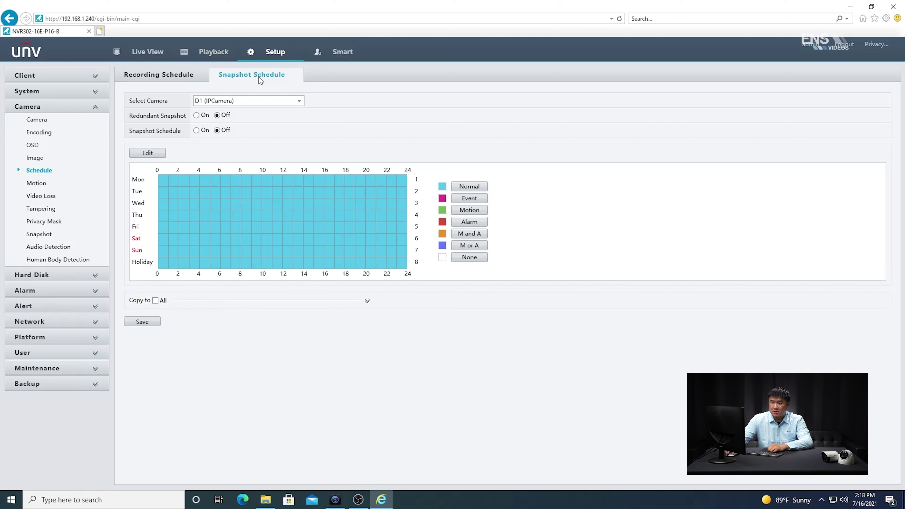
click(282, 101)
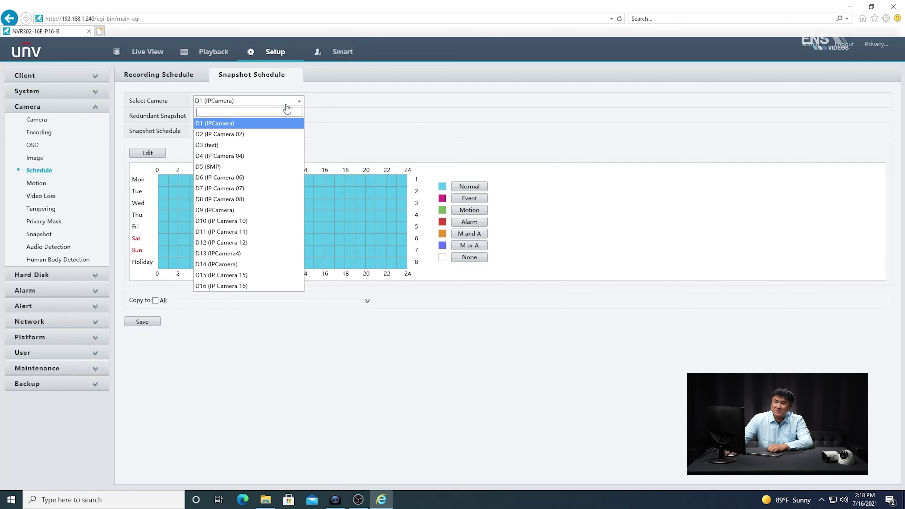
click(258, 134)
click(217, 130)
click(197, 131)
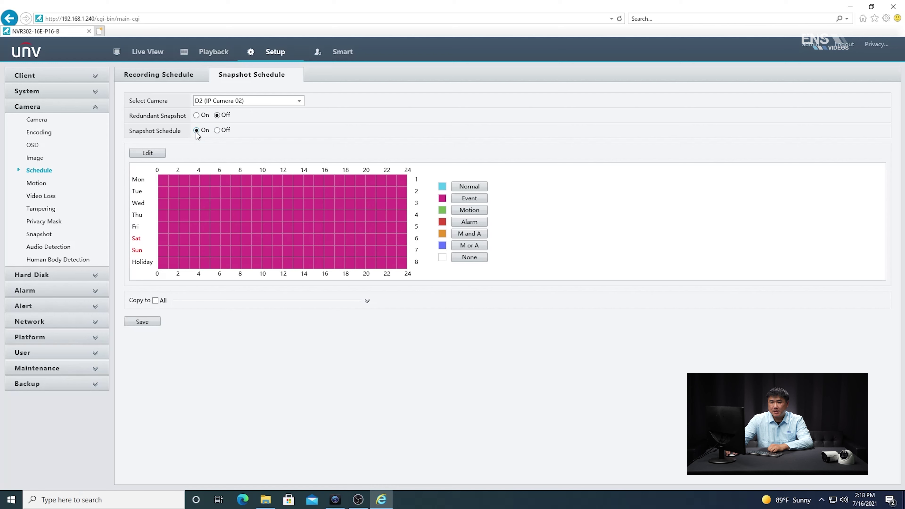
- Make D2's snapshot schedule all-day Event, copied to every day, and save it
click(156, 155)
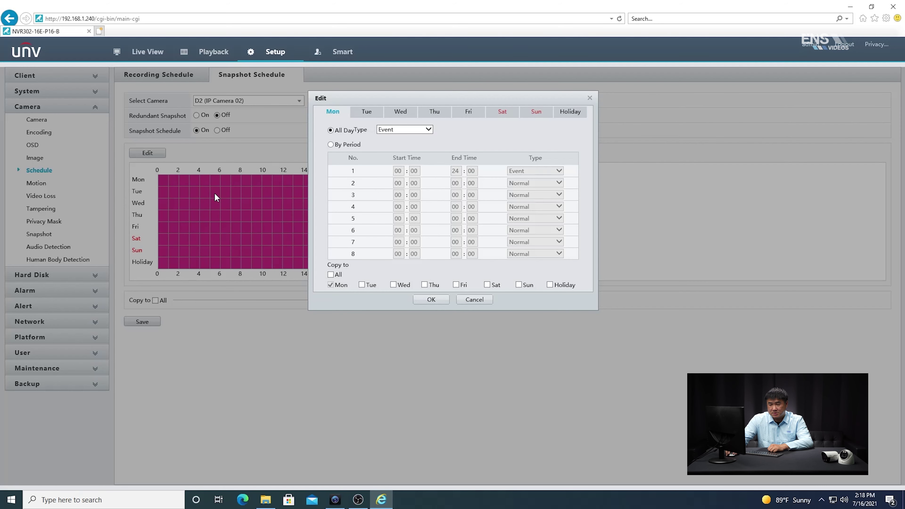
click(429, 131)
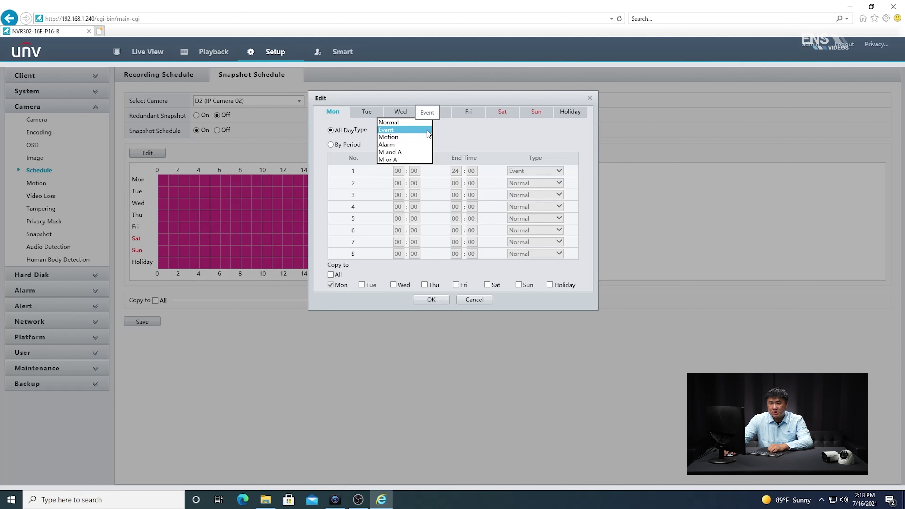
click(428, 130)
click(331, 275)
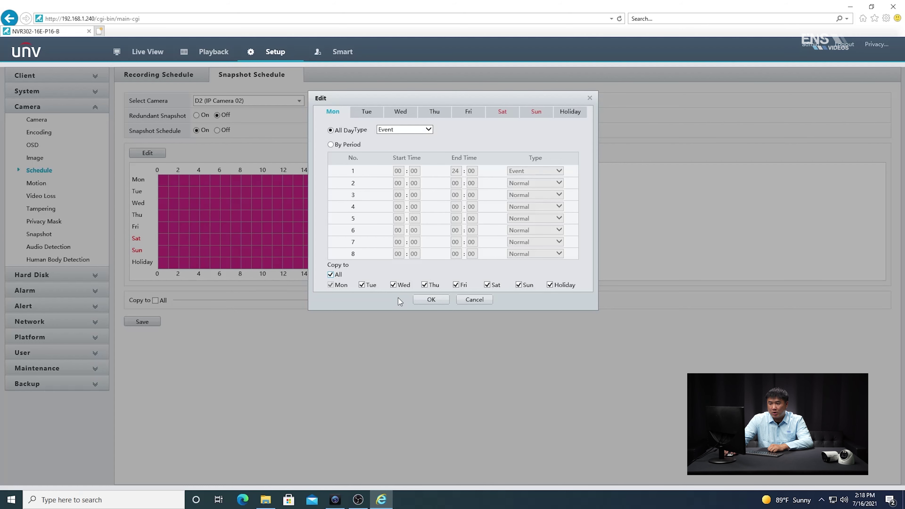
click(429, 300)
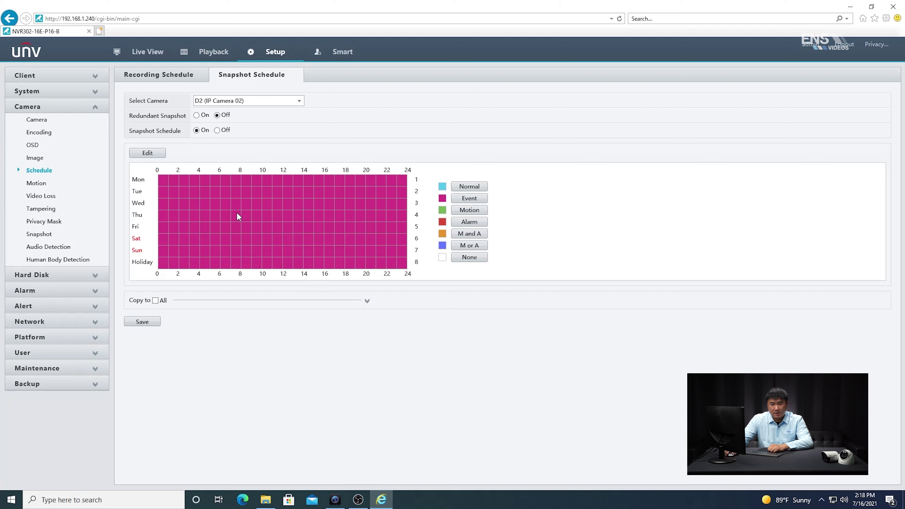
click(146, 322)
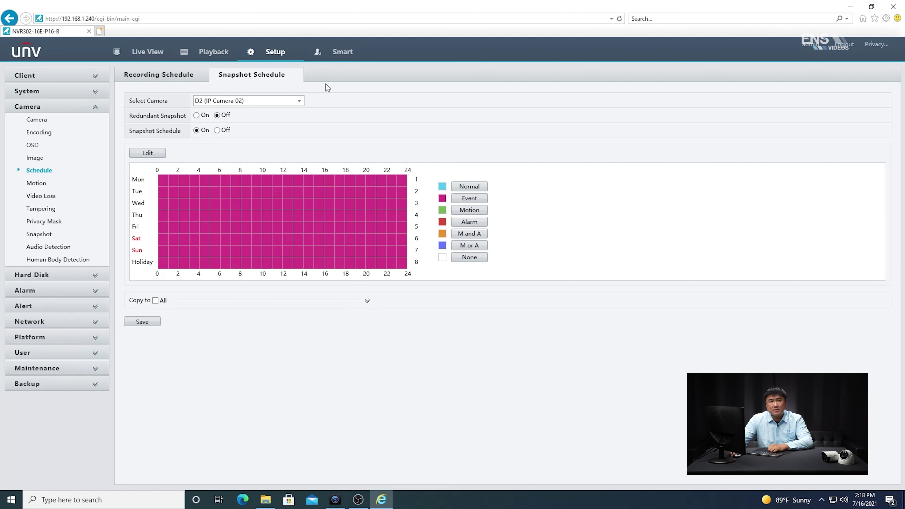
click(341, 54)
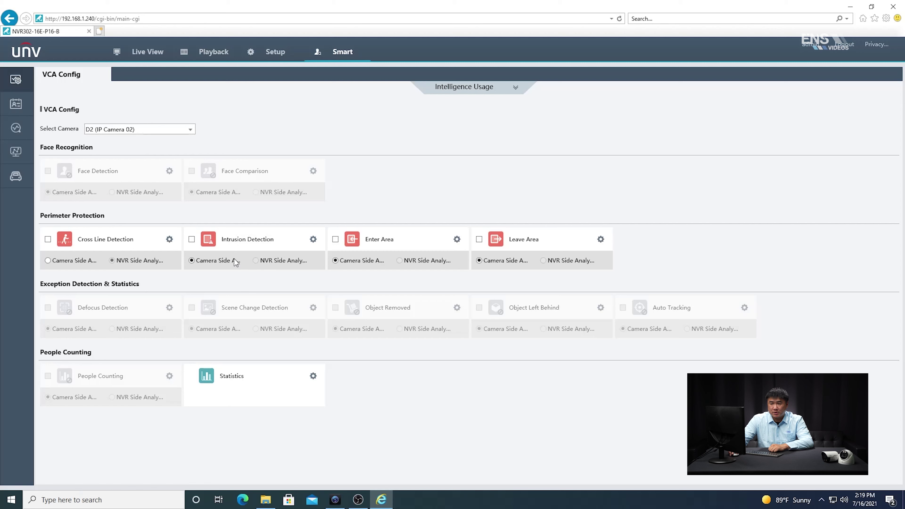
- Tick Intrusion Detection for camera D2 in VCA Config and open its settings
click(191, 240)
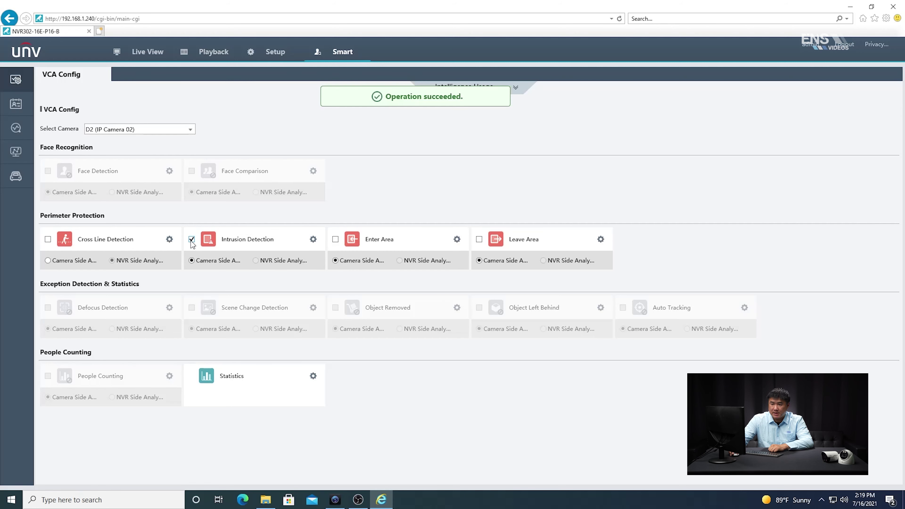
click(314, 240)
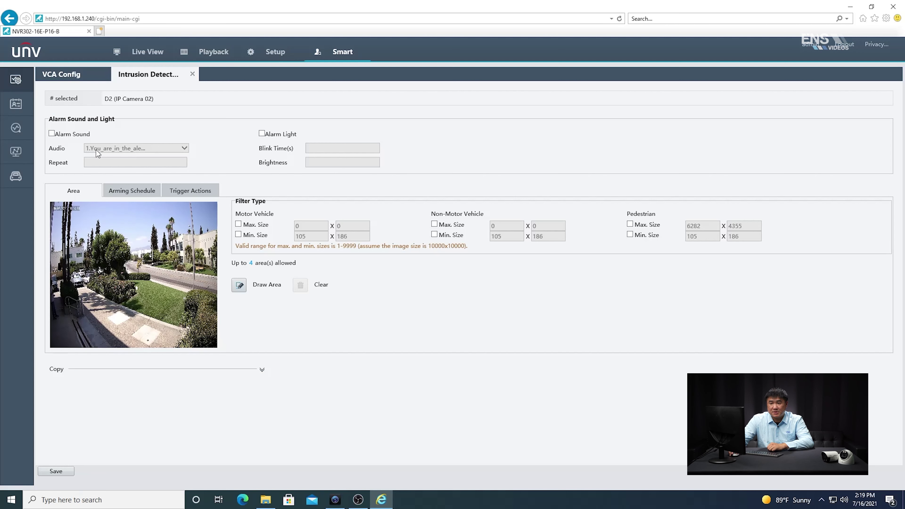
- Enable Alarm Sound using the first audio clip, repeating 5 times
click(52, 134)
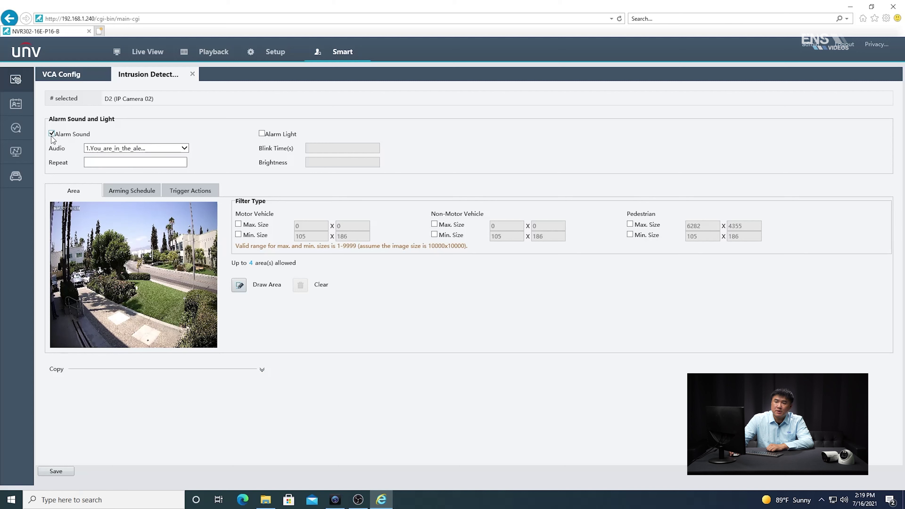
click(181, 149)
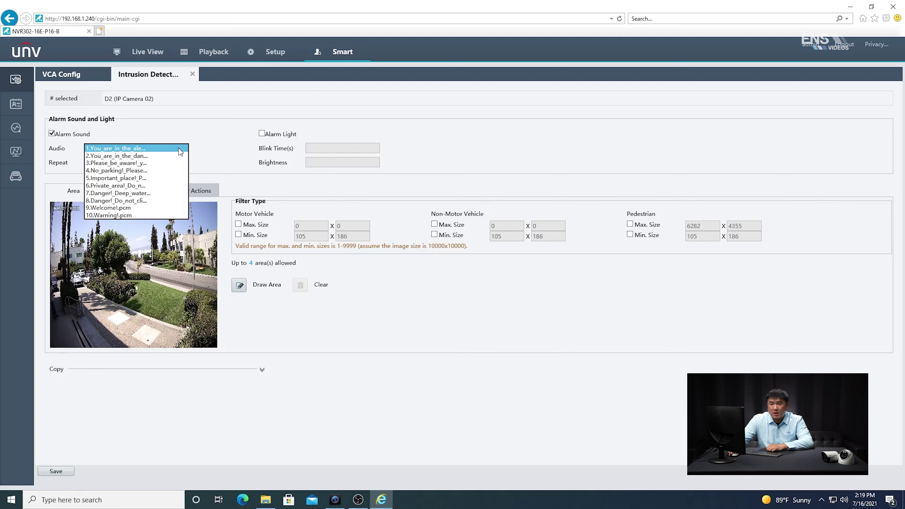
click(165, 148)
click(117, 161)
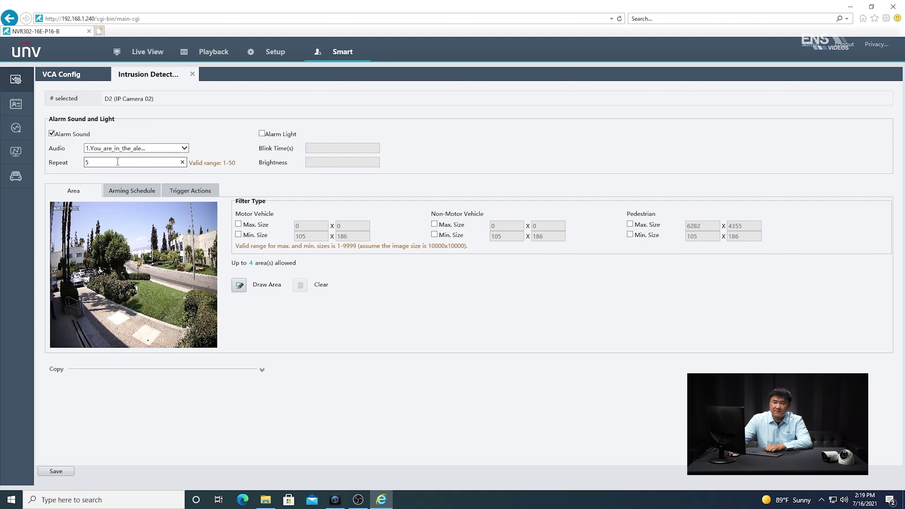
- Enable Alarm Light with Blink Time 10 and Brightness 20
click(261, 133)
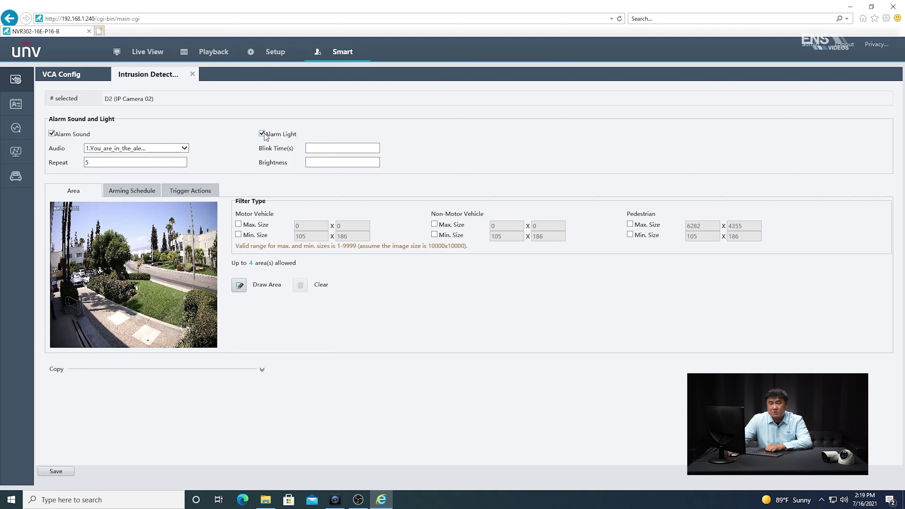
click(326, 146)
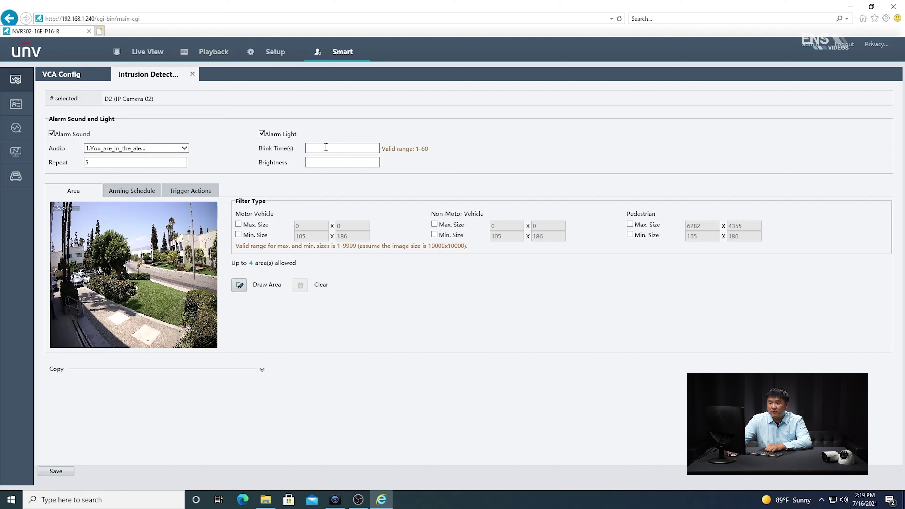
text(10)
click(321, 162)
text(20)
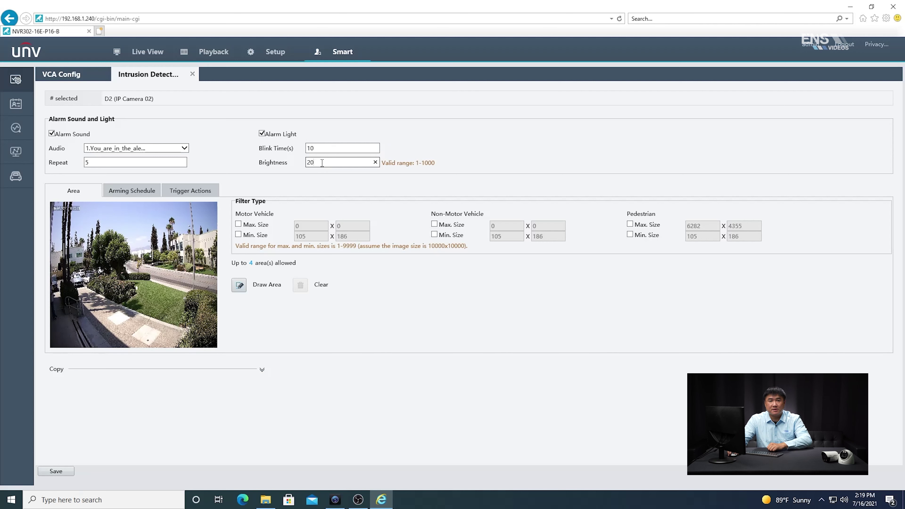
click(226, 214)
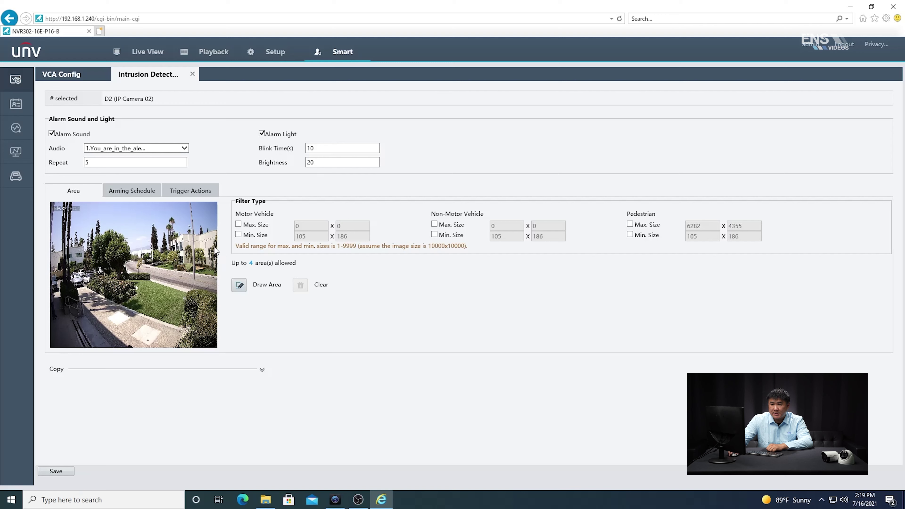
- Draw intrusion area 1 as a polygon over the lower-left paved ground and raise Sensitivity to 89
click(239, 285)
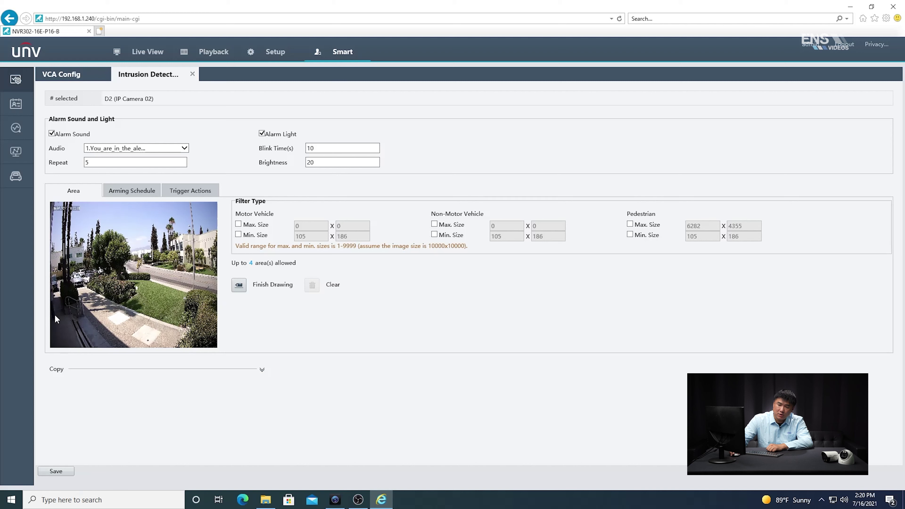
click(56, 298)
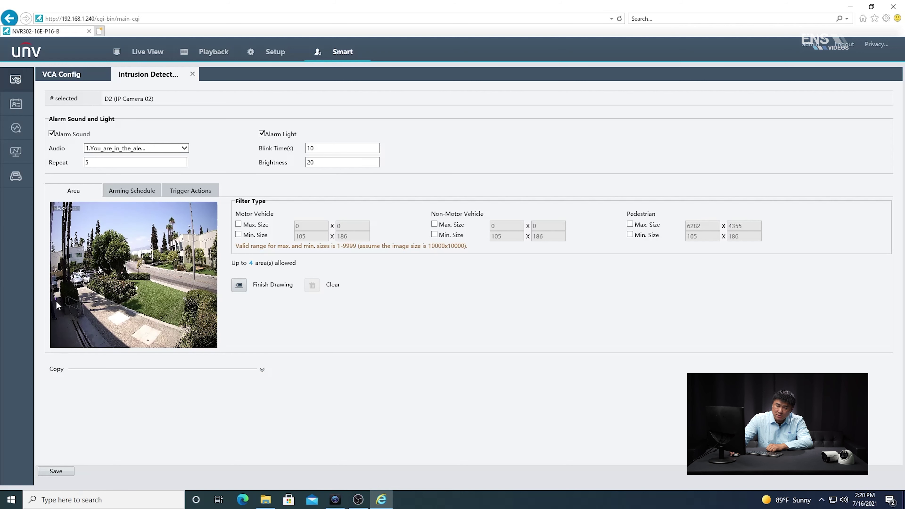
click(56, 342)
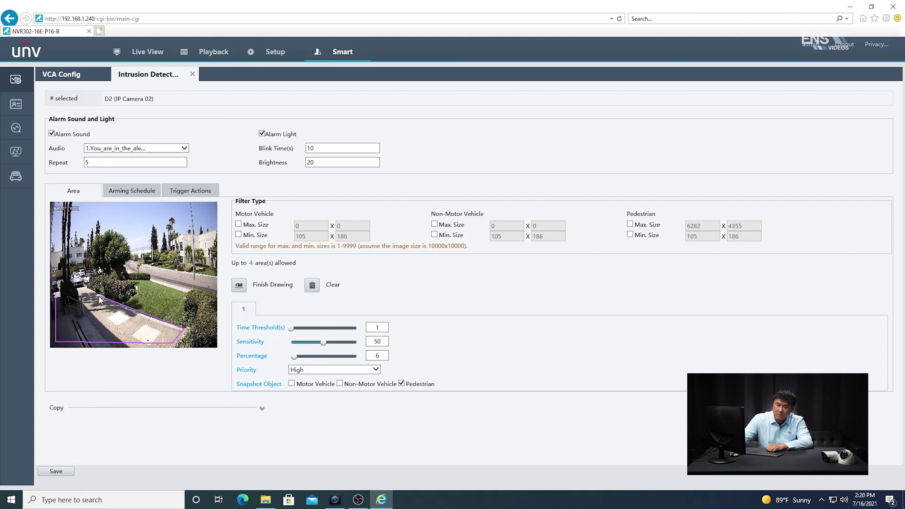
click(57, 298)
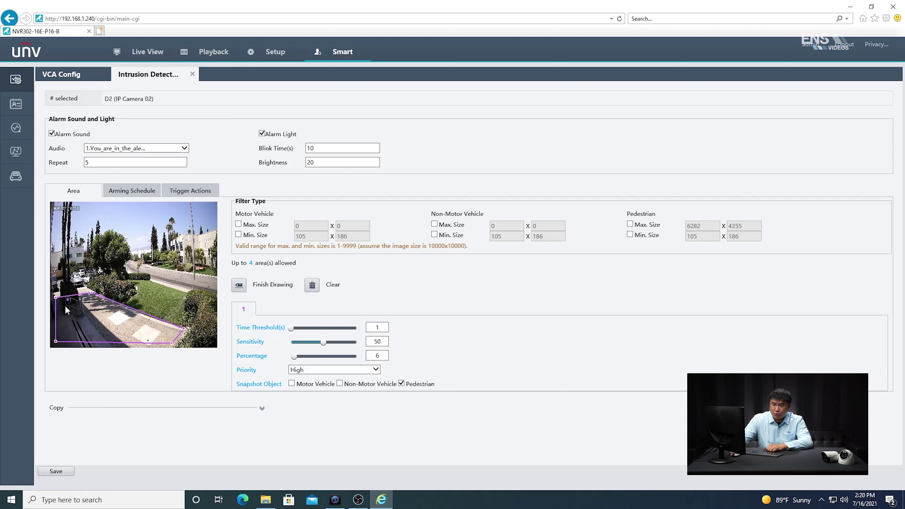
click(240, 285)
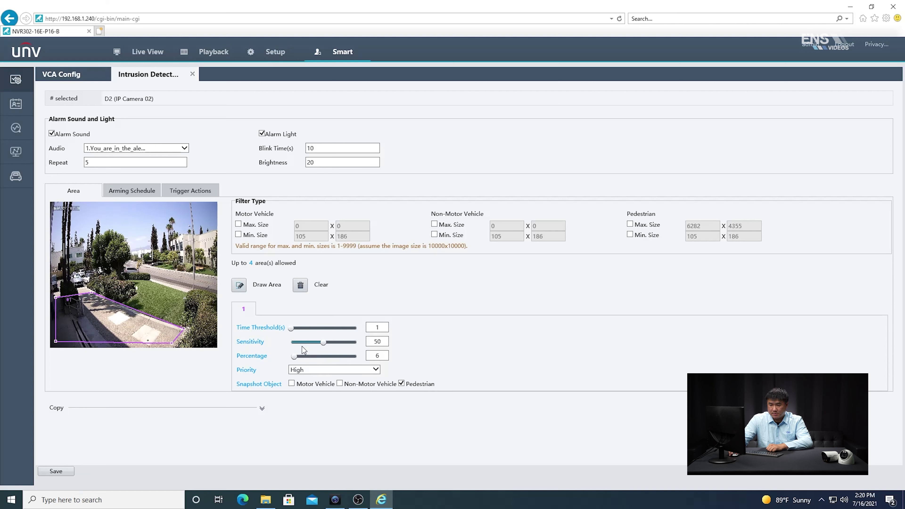
drag(324, 341, 344, 343)
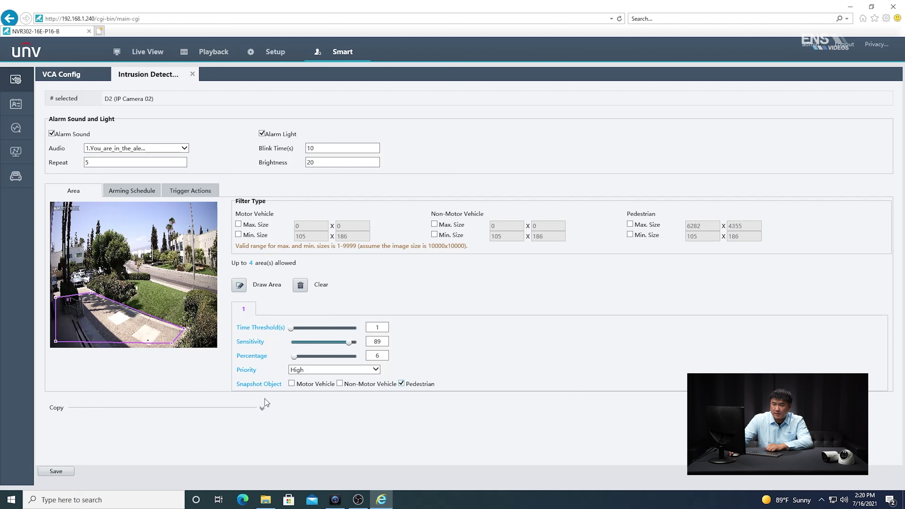
- Review the all-day arming schedule and D2 recording trigger, then save D2's intrusion detection settings
click(127, 192)
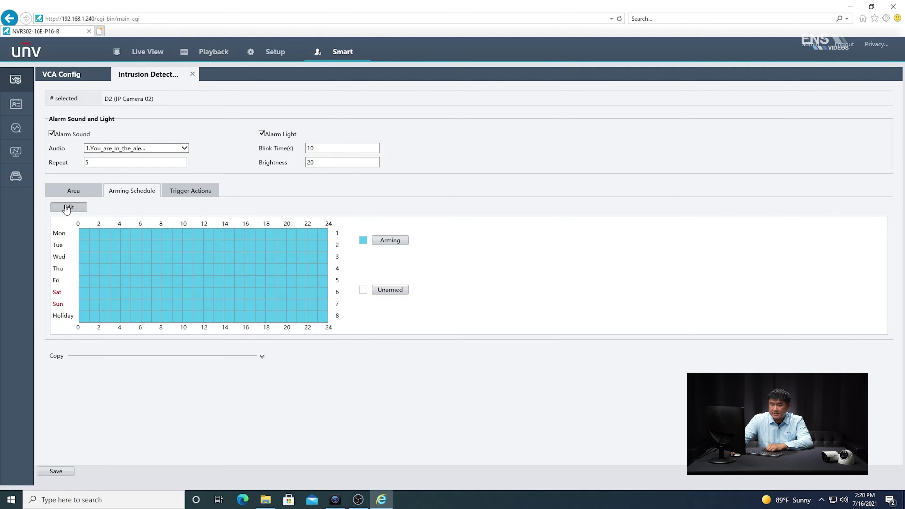
click(67, 207)
click(216, 272)
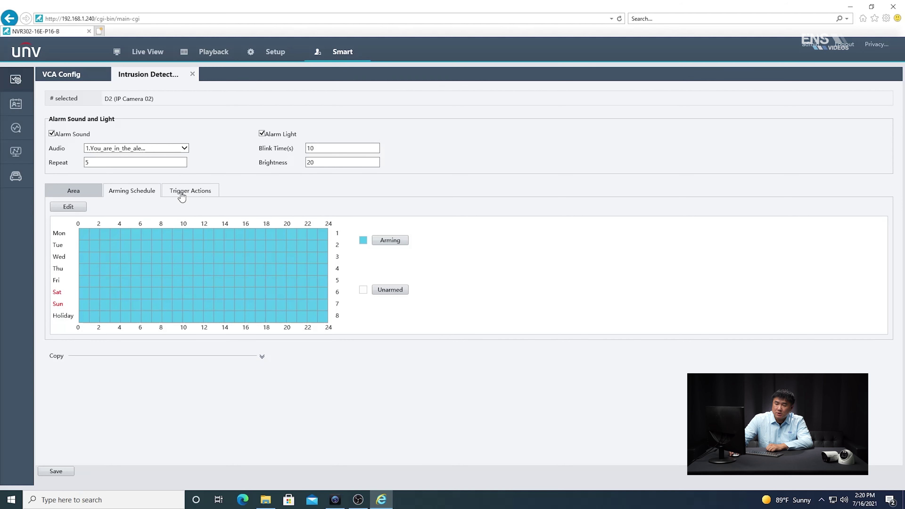
click(209, 191)
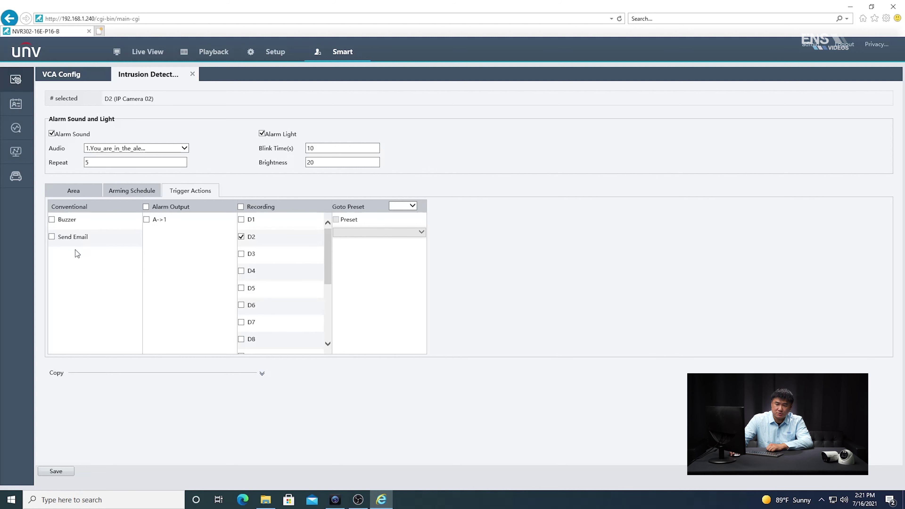
click(66, 194)
click(117, 194)
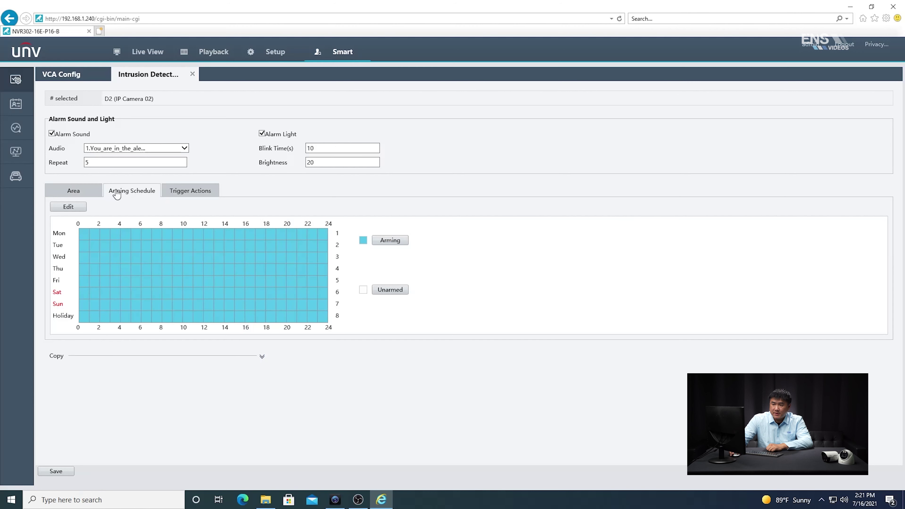
click(262, 357)
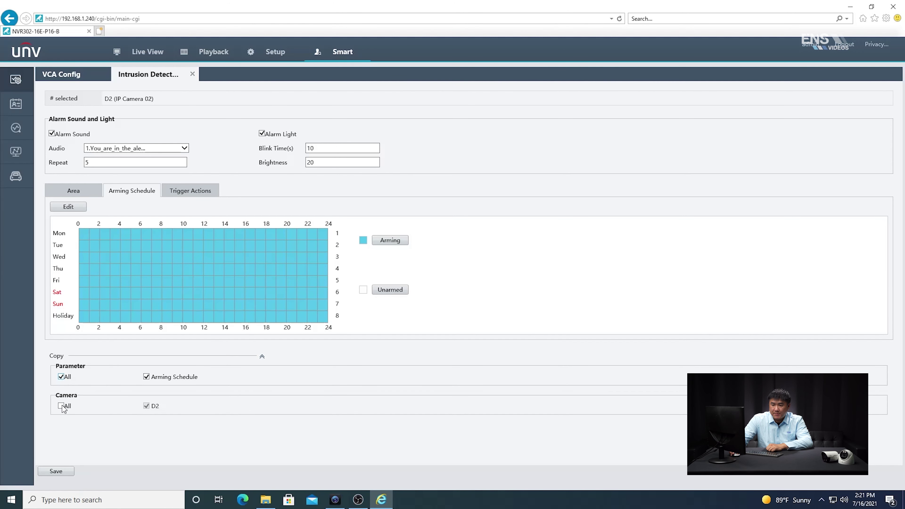
click(56, 472)
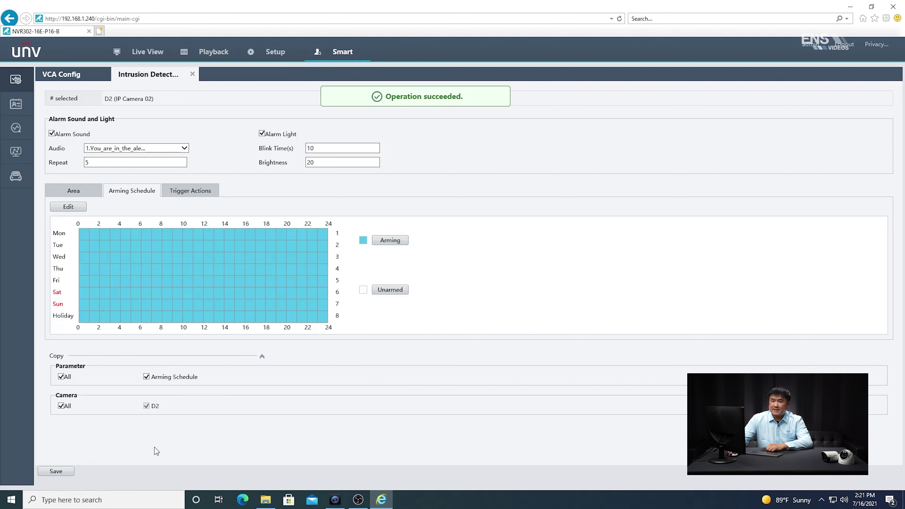
- Show camera D2 alone in a single-window Live View with its intrusion area outlined
click(149, 57)
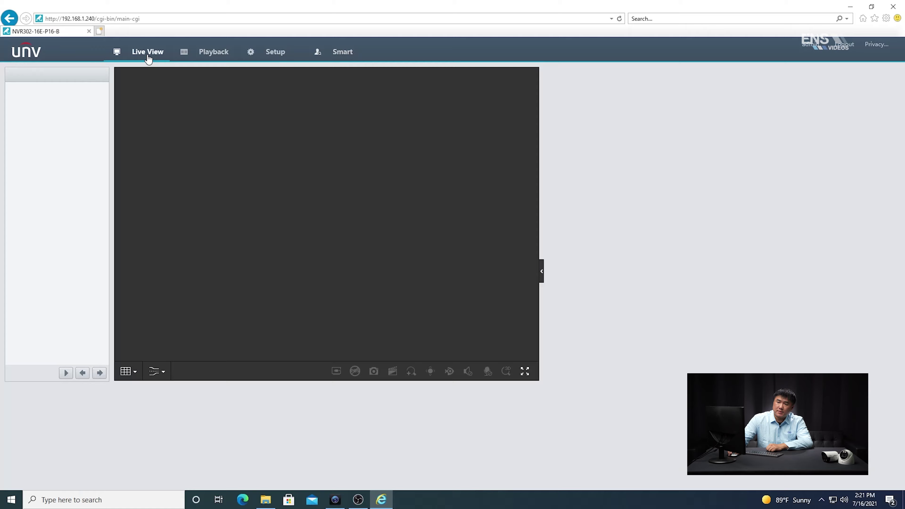
click(127, 476)
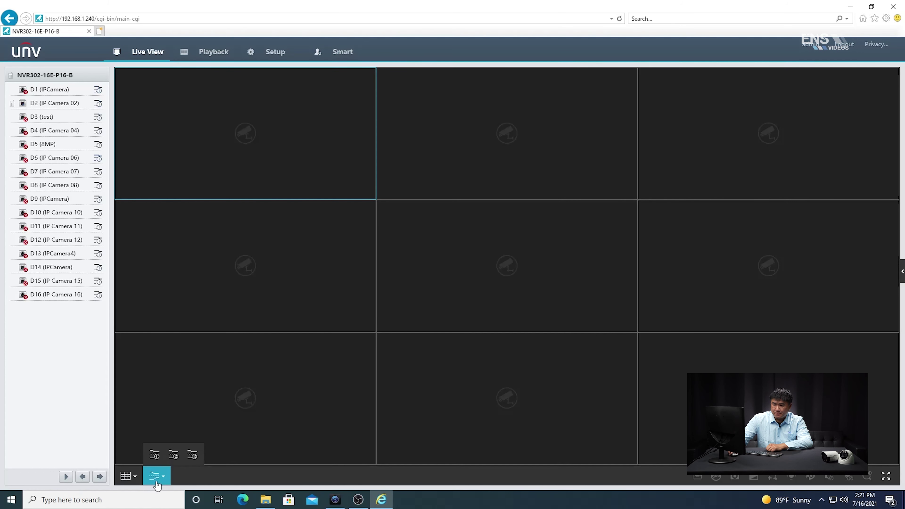
click(126, 442)
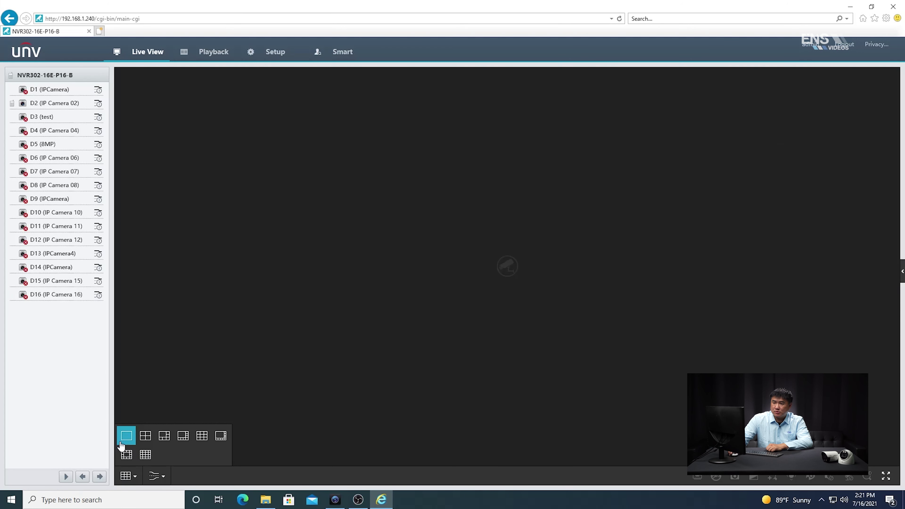
click(25, 107)
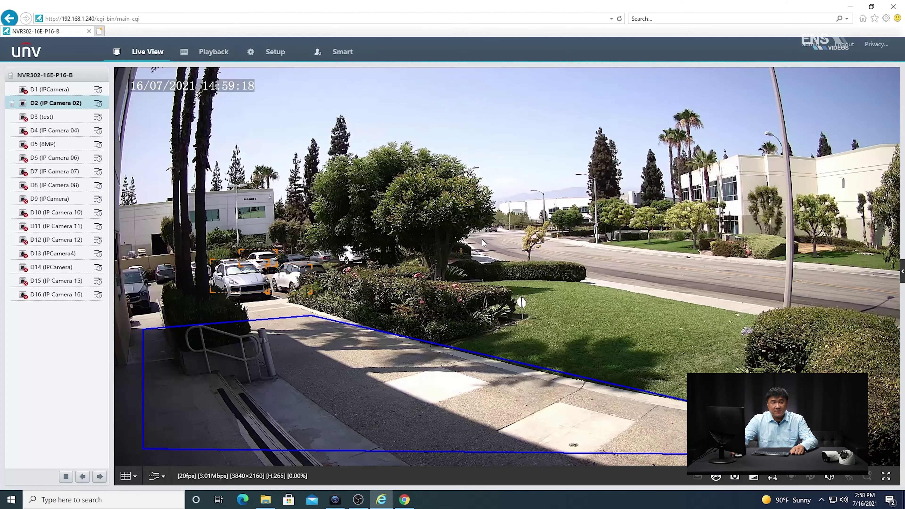
- Open Smart > VCA Search and limit the camera selection to D2 only
click(342, 54)
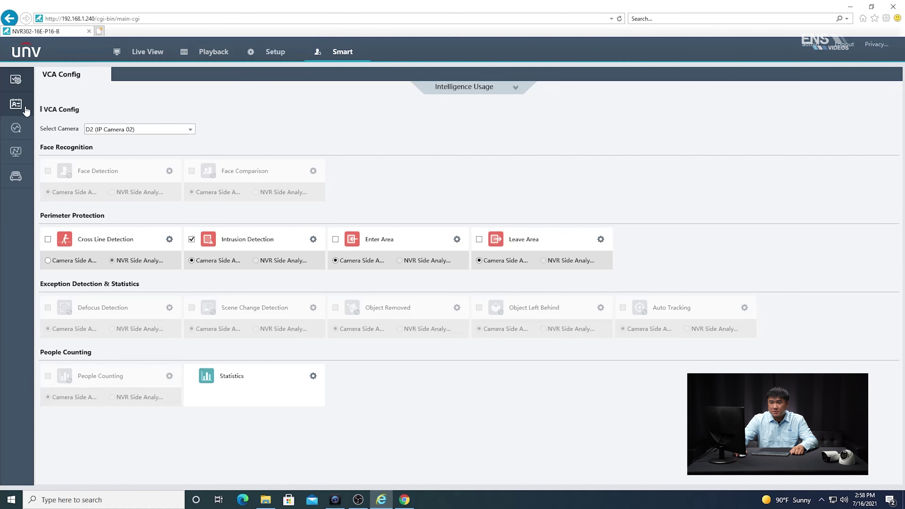
mouse_move(25, 111)
click(35, 129)
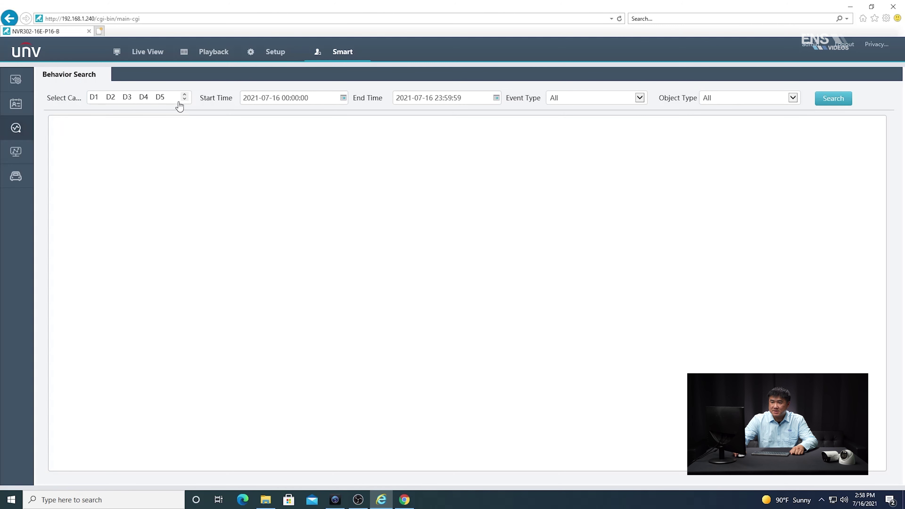
click(182, 100)
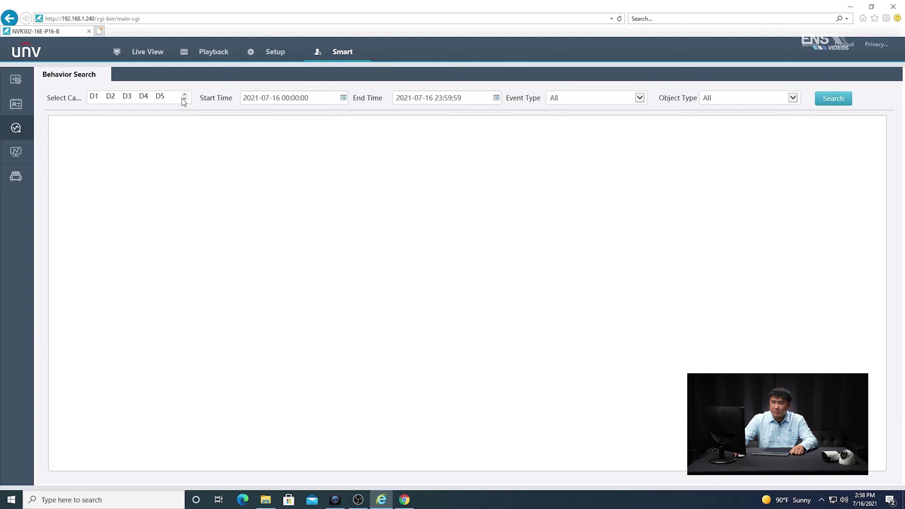
click(185, 94)
click(182, 97)
click(138, 113)
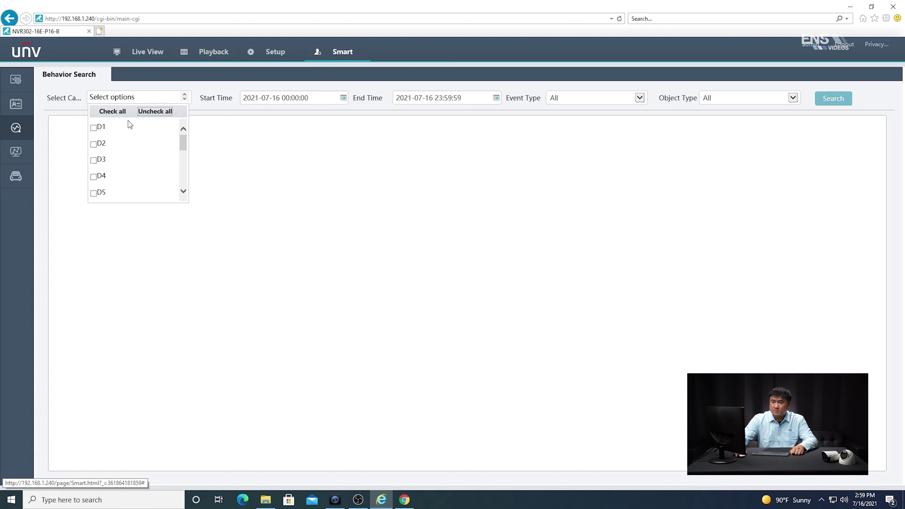
click(101, 143)
click(202, 151)
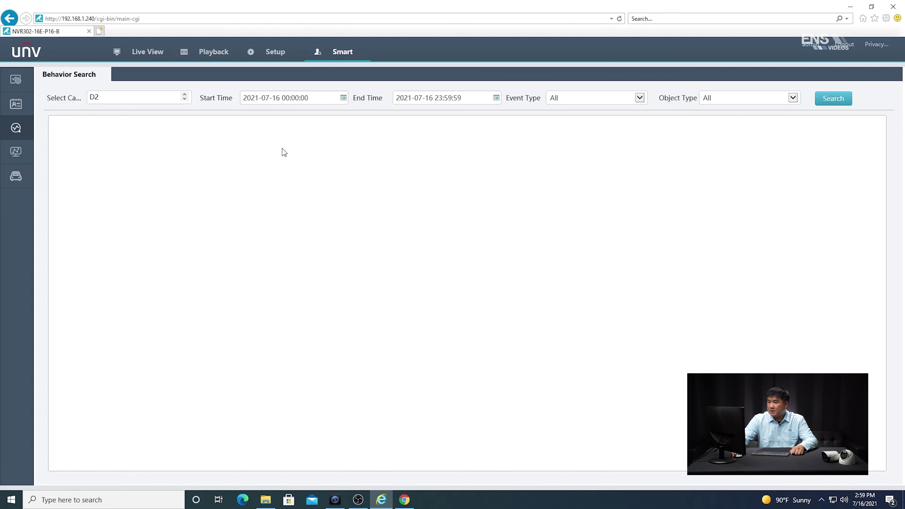
- Search for Intrusion Detection events with Object Type Pedestrian
click(575, 101)
click(578, 115)
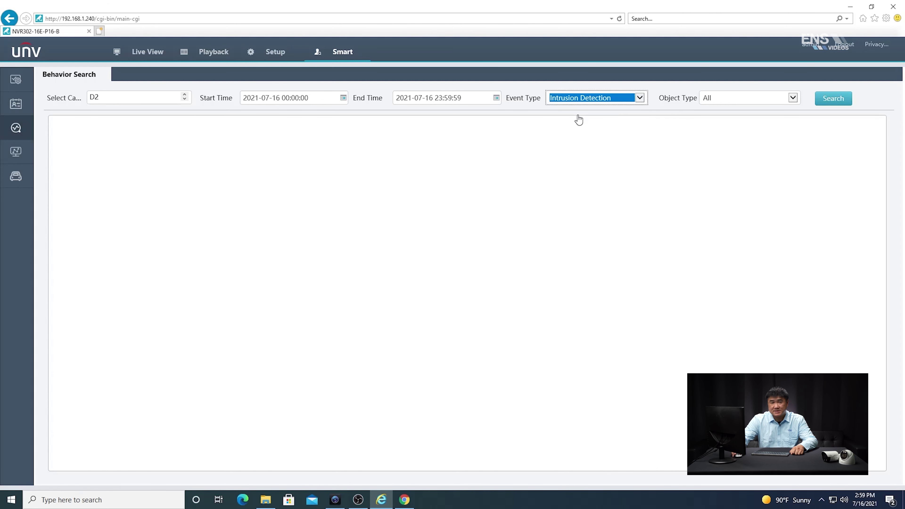
click(737, 99)
click(734, 107)
click(824, 104)
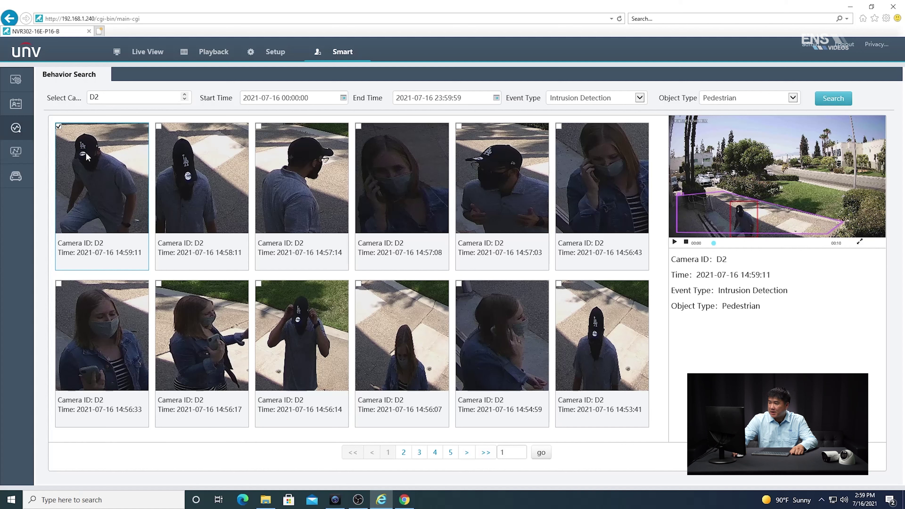
- Play the 14:59:11 intrusion event clip and show it full screen
click(674, 243)
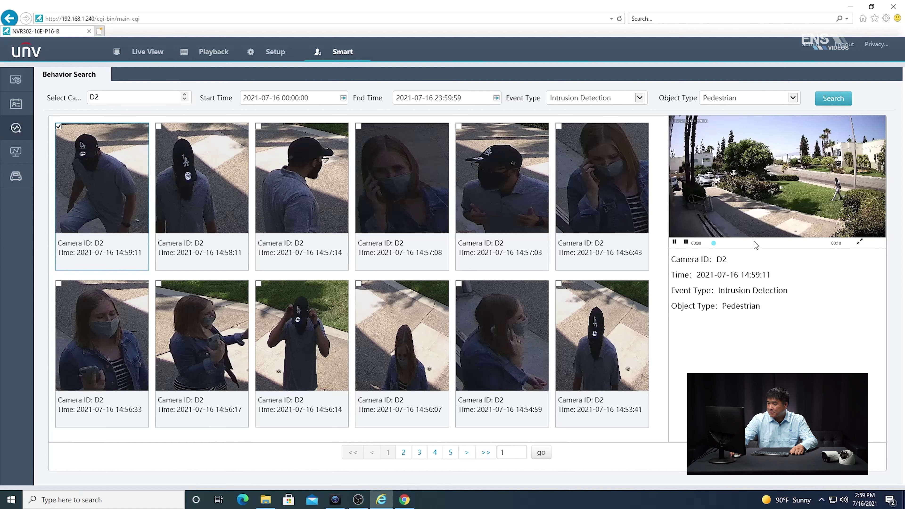
click(860, 242)
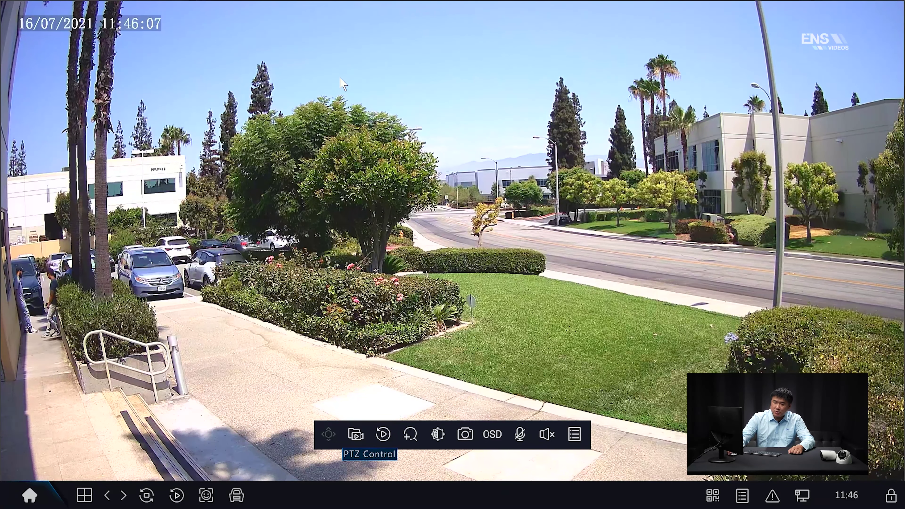
- Turn on Intelligent Mark in System > Basic and apply it
click(29, 496)
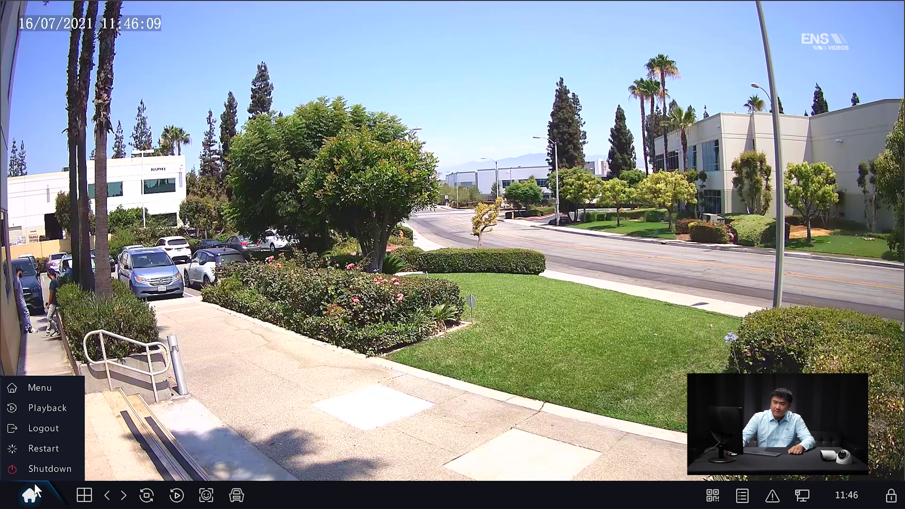
click(36, 388)
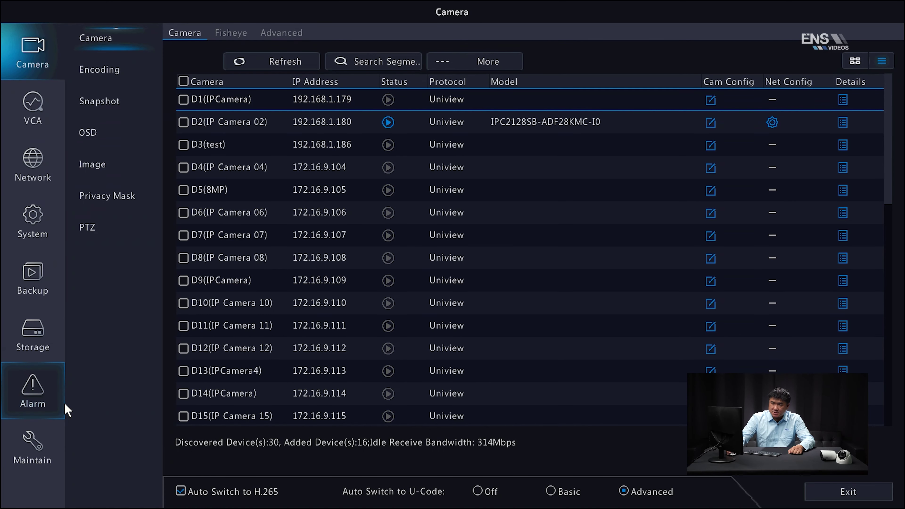
click(48, 228)
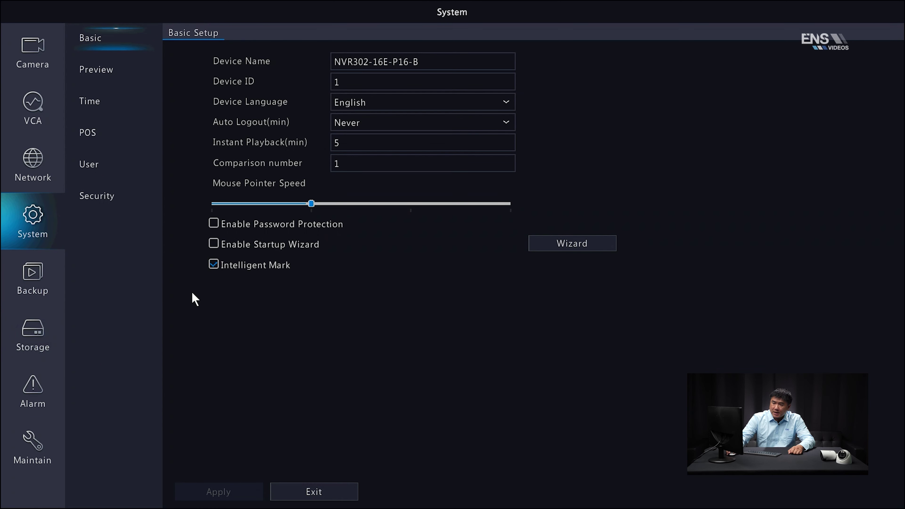
click(213, 265)
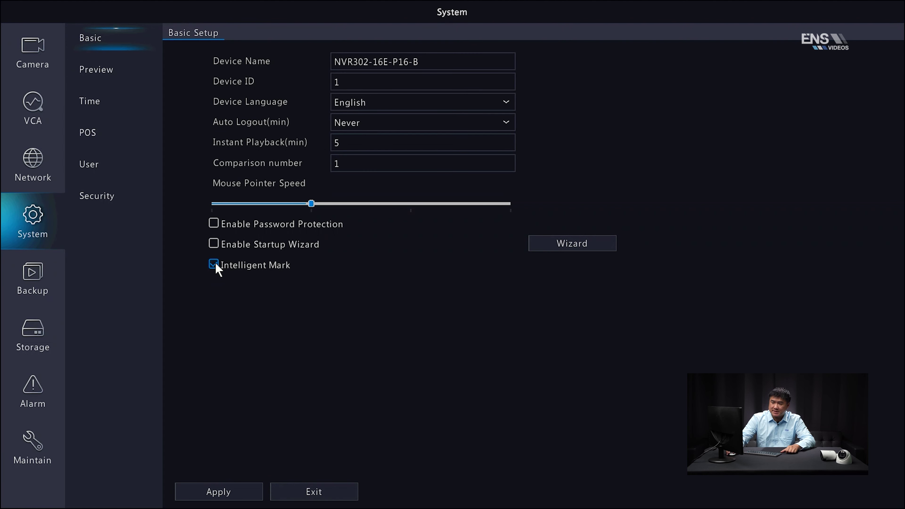
click(222, 487)
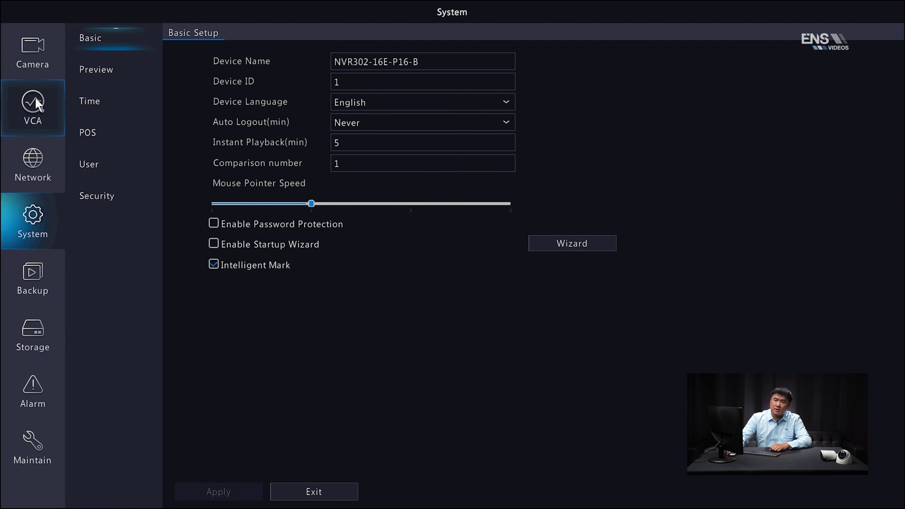
- Enable Intrusion Detection for D2 in VCA Config and bring up its Trigger Actions window
click(39, 105)
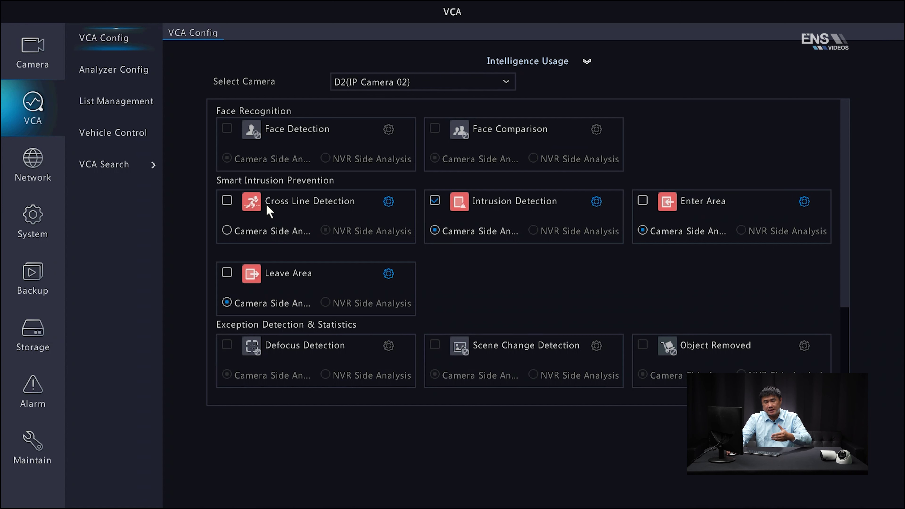
click(435, 201)
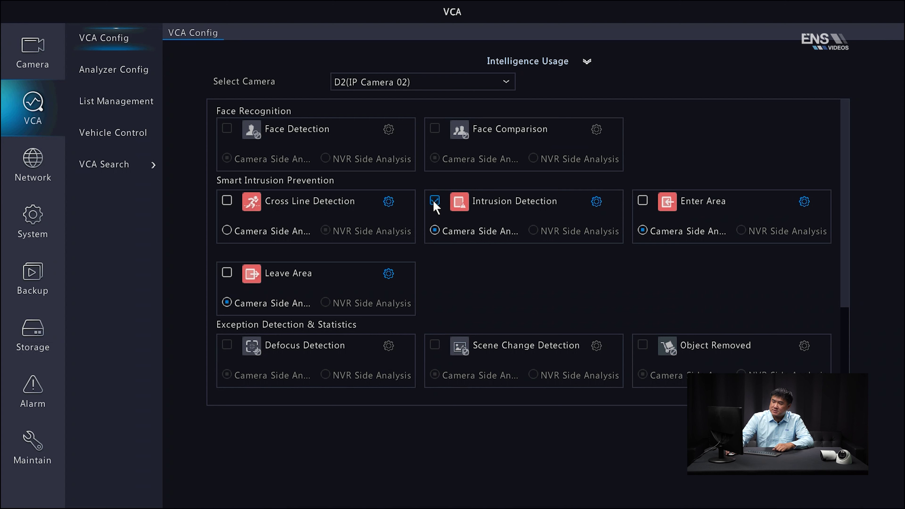
click(597, 202)
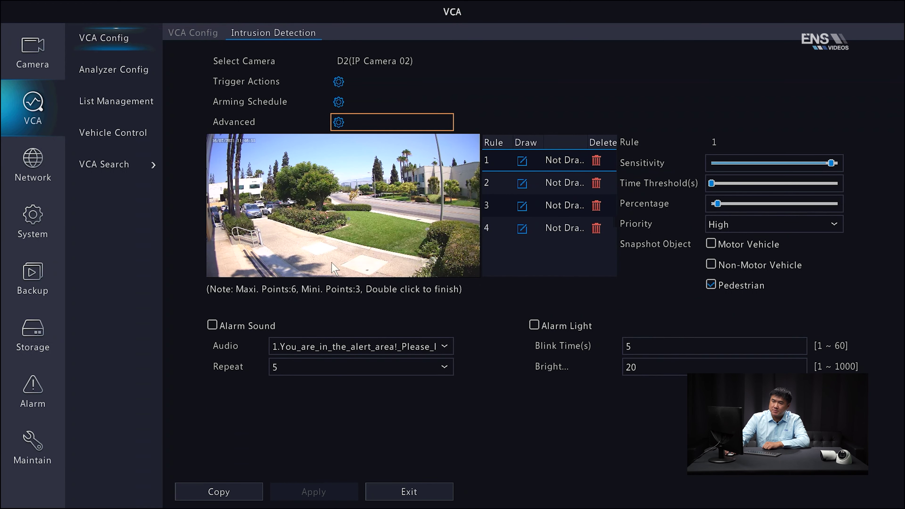
click(339, 82)
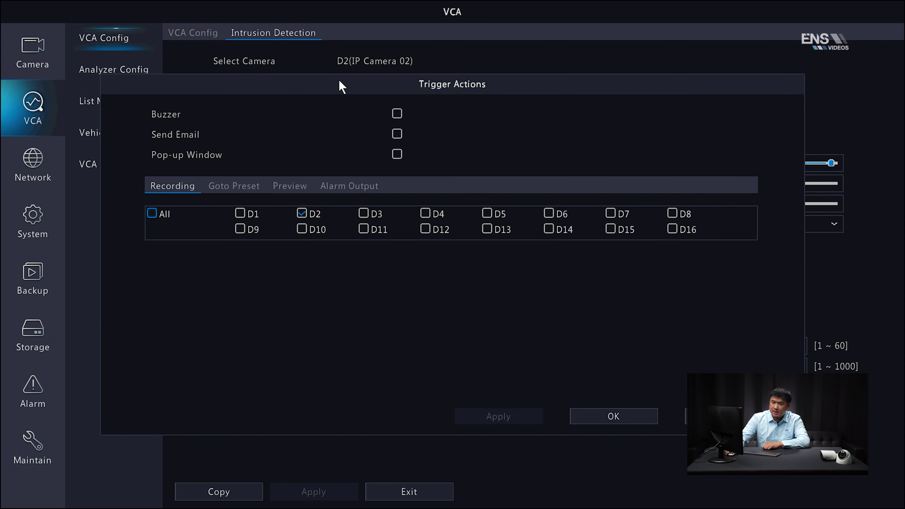